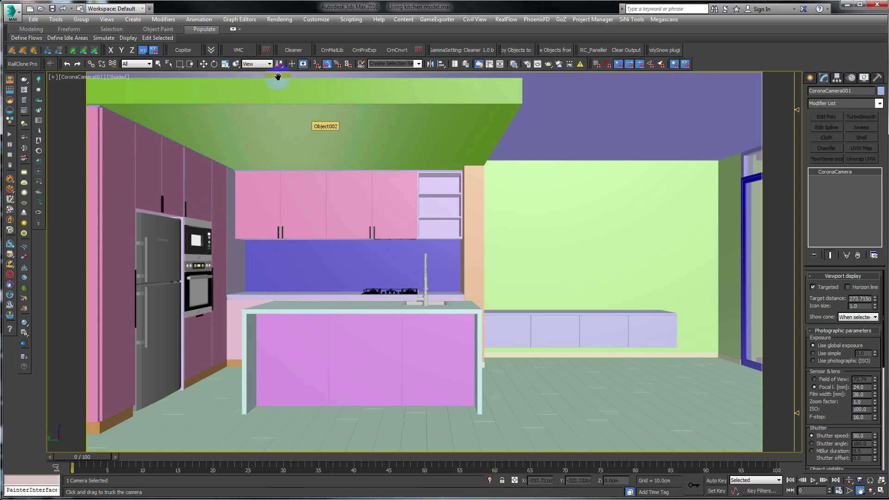
- Select the kitchen island Box123 and isolate it alone with Alt+Q
click(158, 64)
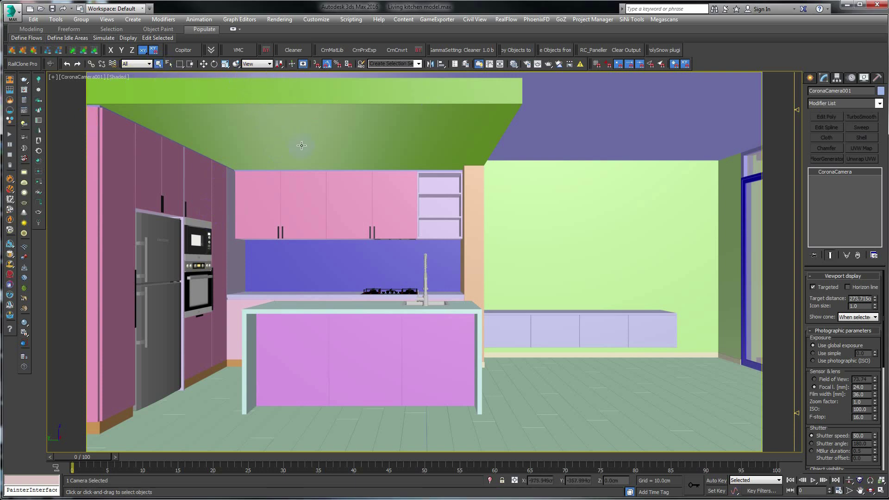
click(302, 146)
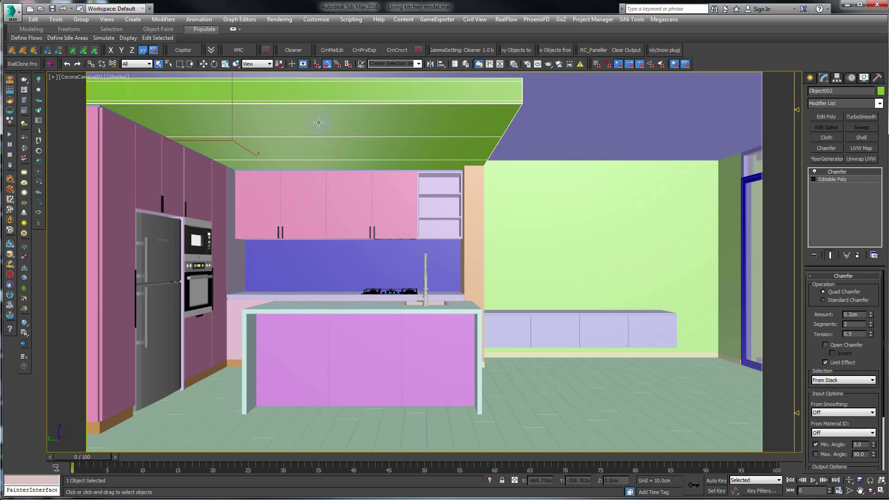
click(331, 304)
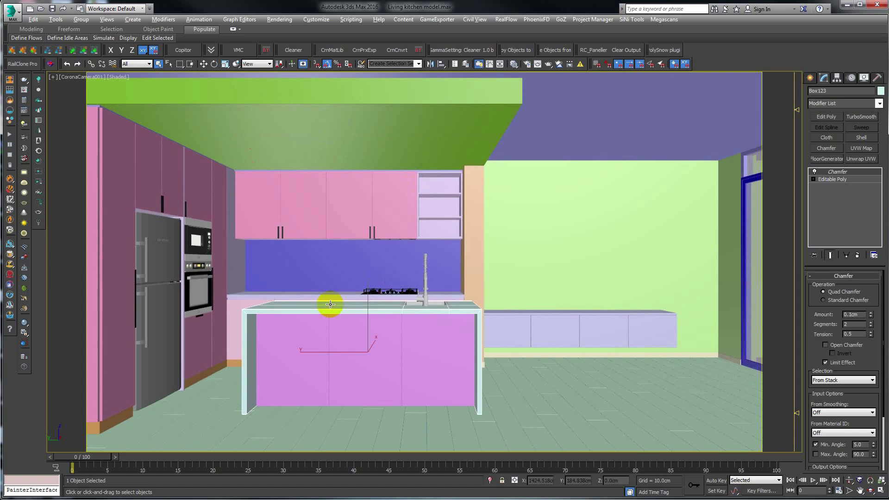
key(alt+q)
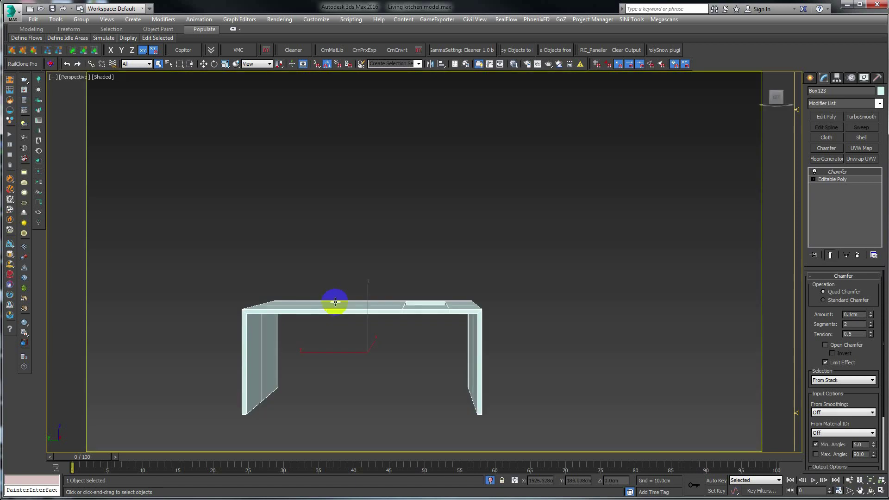
- Frame the isolated island and zoom in close on its bevelled edge
key(z)
alt+middle_drag(532, 272, 492, 298)
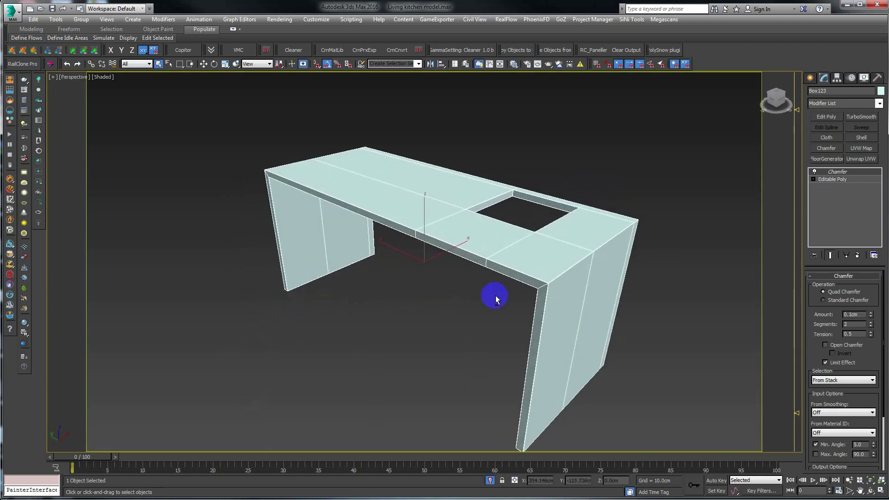
scroll(526, 268, up, 5)
middle_drag(556, 278, 524, 273)
scroll(524, 273, down, 1)
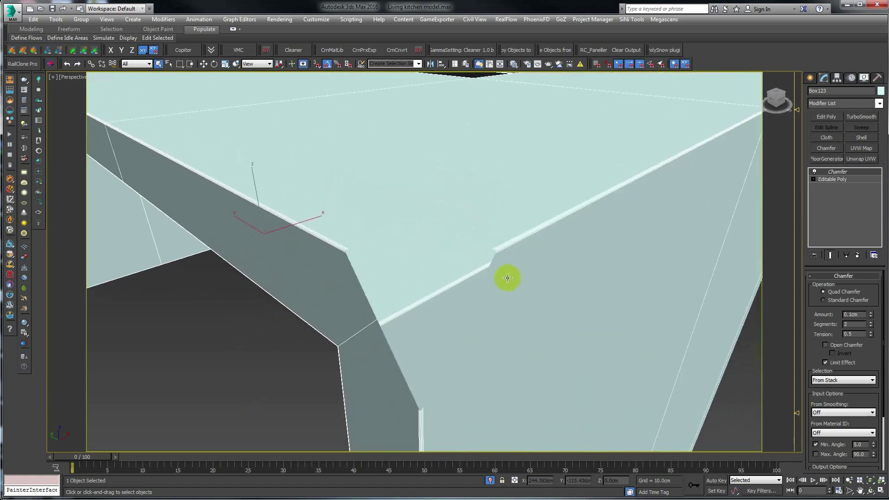
scroll(506, 278, down, 5)
scroll(502, 281, down, 2)
scroll(507, 295, up, 2)
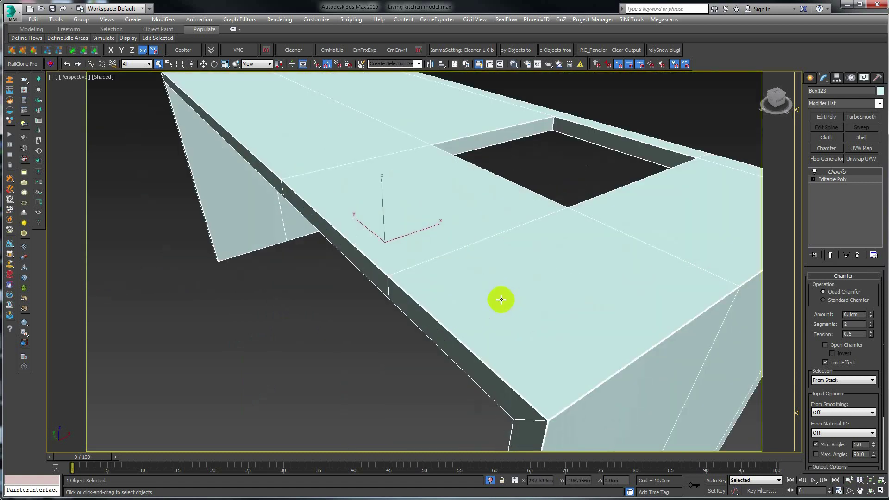
scroll(444, 297, up, 3)
scroll(417, 287, down, 2)
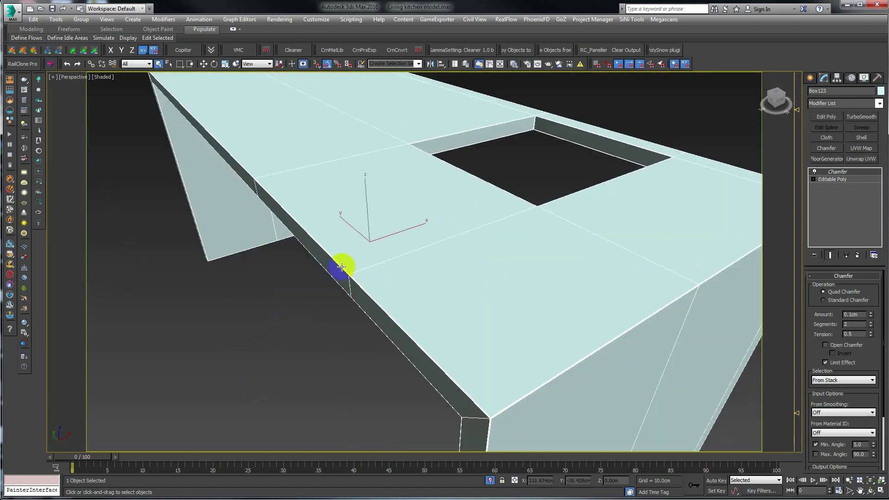
scroll(481, 345, up, 2)
scroll(431, 315, up, 2)
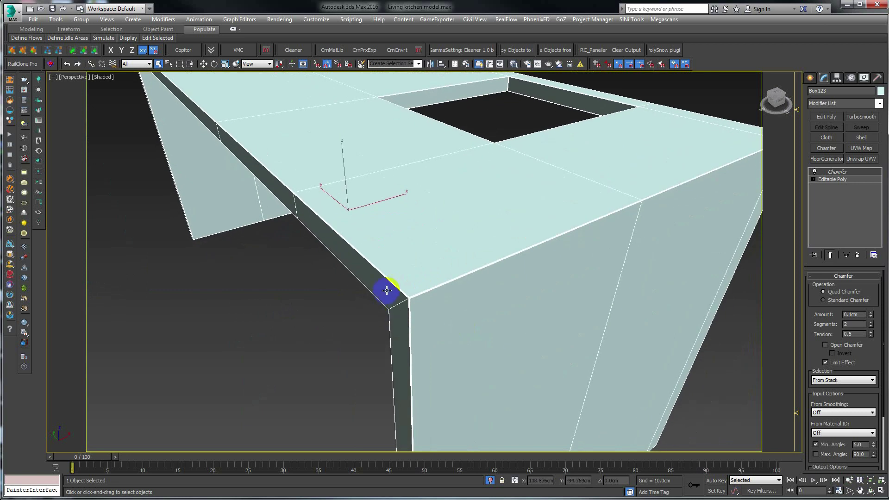
- Switch off the island's Chamfer modifier and examine the sharp corner edges
click(815, 172)
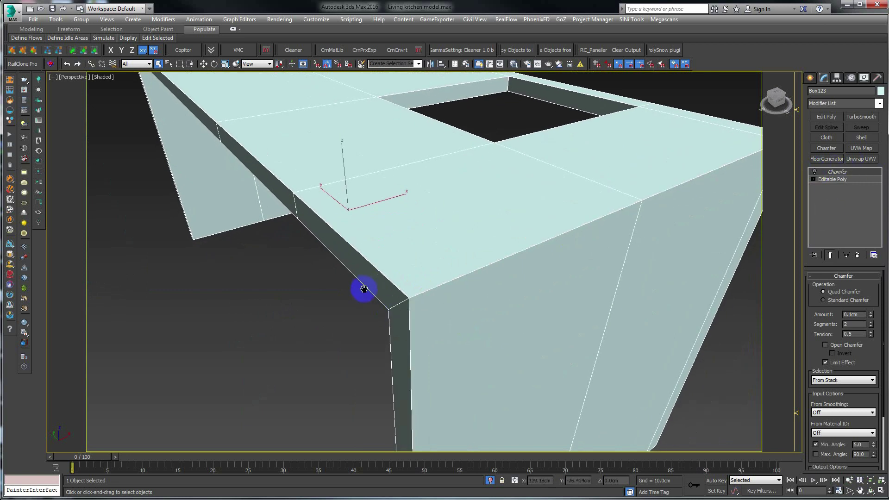
middle_drag(364, 291, 375, 280)
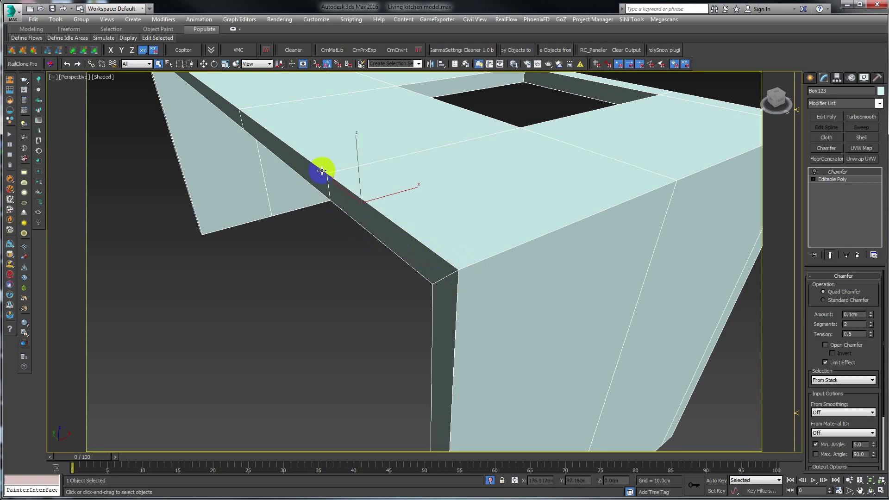
click(437, 249)
mouse_move(357, 207)
mouse_down()
mouse_move(432, 254)
mouse_move(353, 202)
mouse_move(413, 235)
mouse_up()
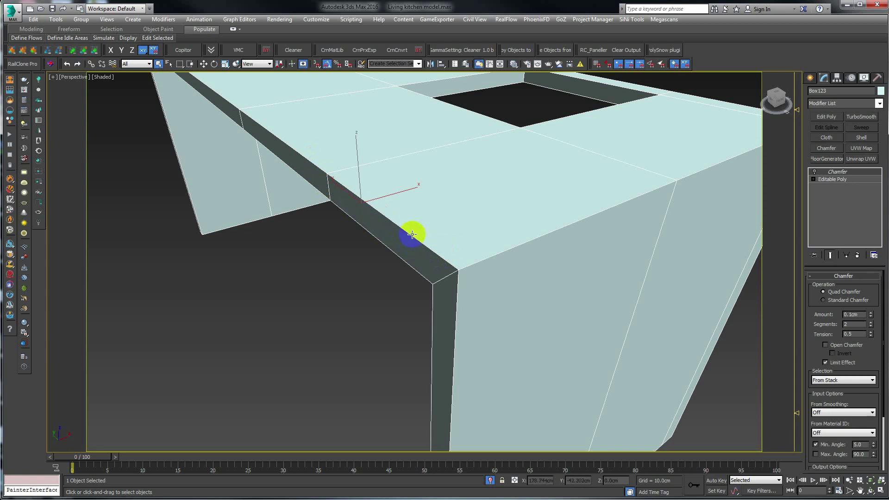
mouse_move(446, 254)
middle_down()
mouse_move(433, 282)
mouse_move(407, 278)
mouse_move(421, 261)
mouse_move(440, 258)
middle_up()
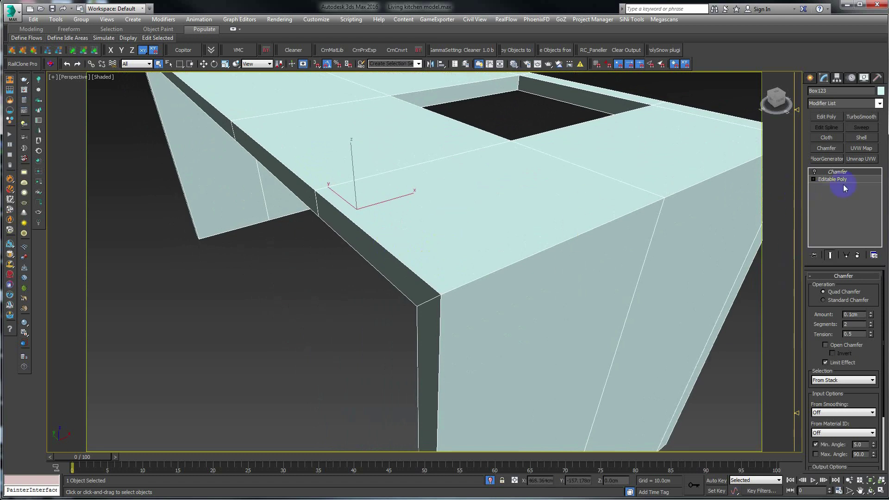
- Re-enable the island's Chamfer and try a 0.2cm Amount on the corner
click(815, 172)
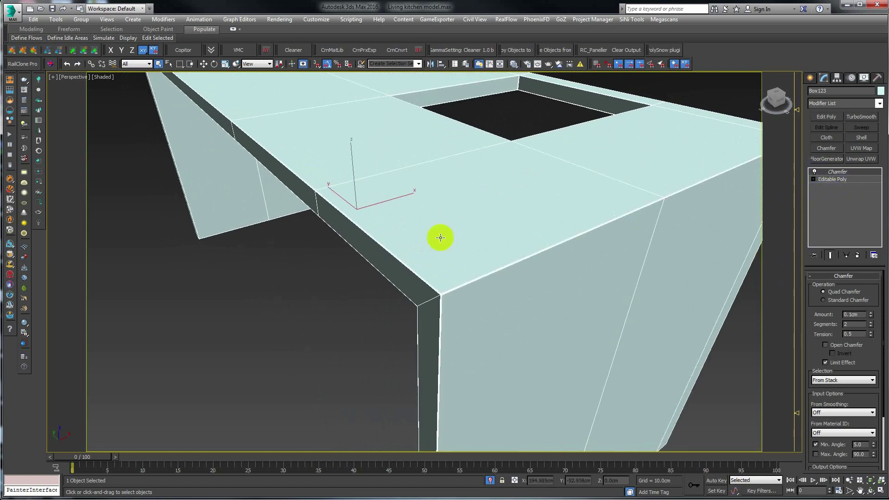
mouse_move(445, 284)
middle_down()
mouse_move(458, 300)
mouse_move(468, 288)
mouse_move(449, 287)
middle_up()
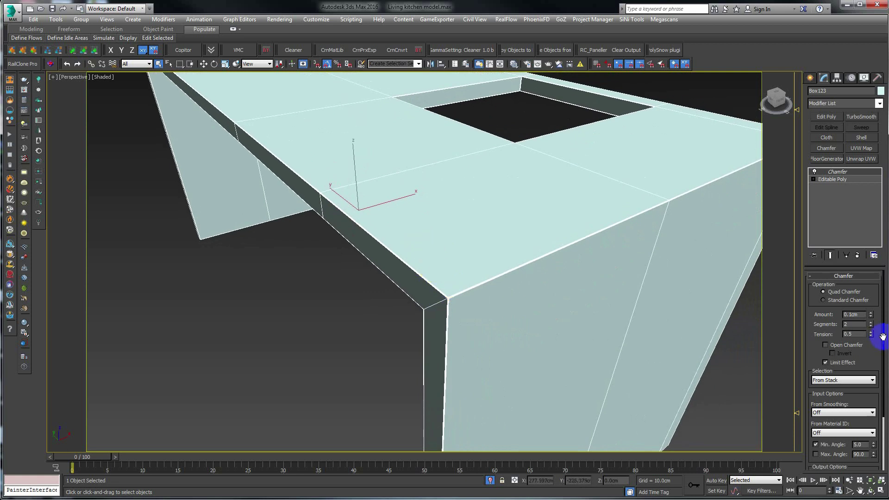
drag(864, 315, 851, 315)
text(0.2)
key(Return)
middle_drag(554, 325, 461, 342)
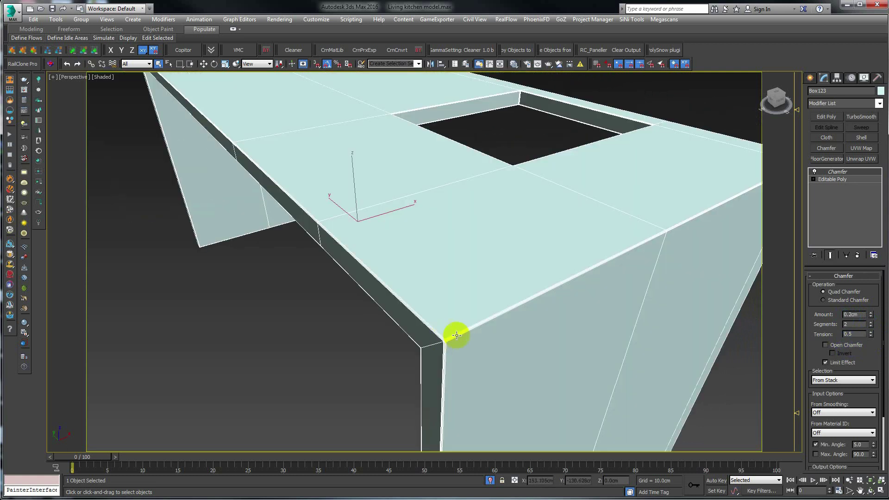
- Set the Chamfer Amount back to 0.1cm and inspect the island top
click(853, 314)
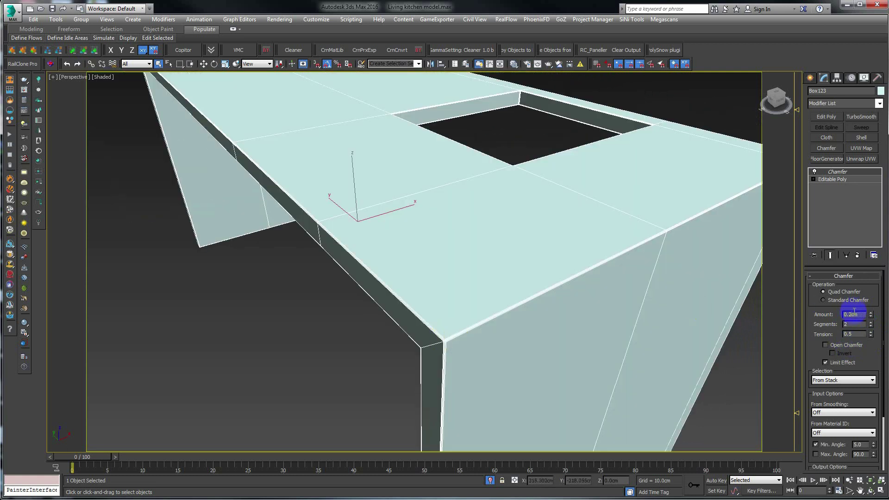
text(0.1)
key(Return)
scroll(443, 278, down, 3)
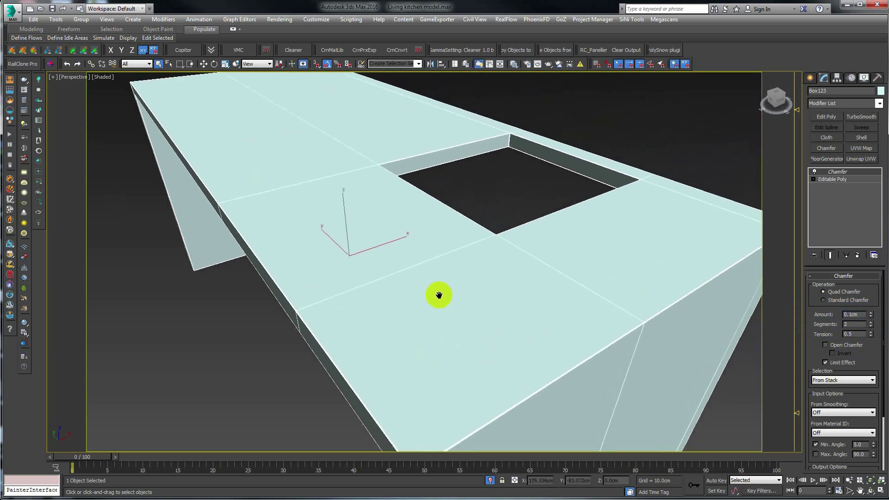
mouse_move(438, 296)
alt+middle_down()
mouse_move(331, 284)
mouse_move(412, 279)
alt+middle_up()
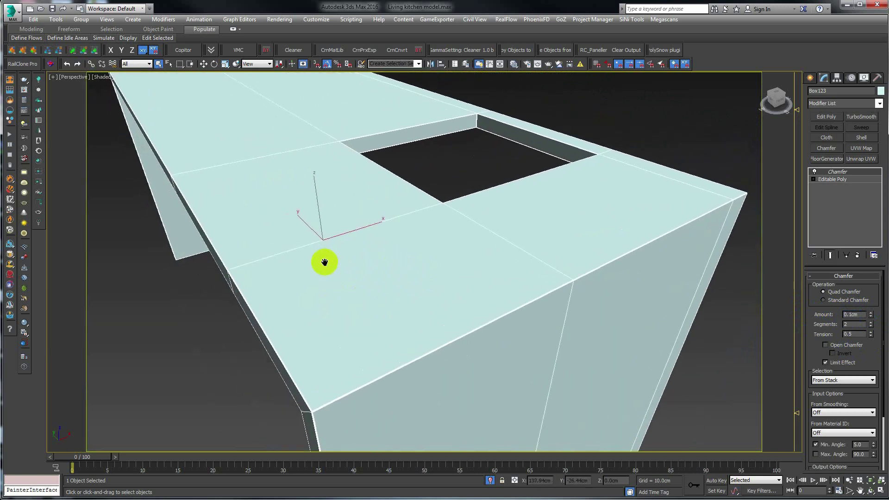
mouse_move(325, 263)
middle_down()
mouse_move(334, 291)
mouse_move(334, 266)
middle_up()
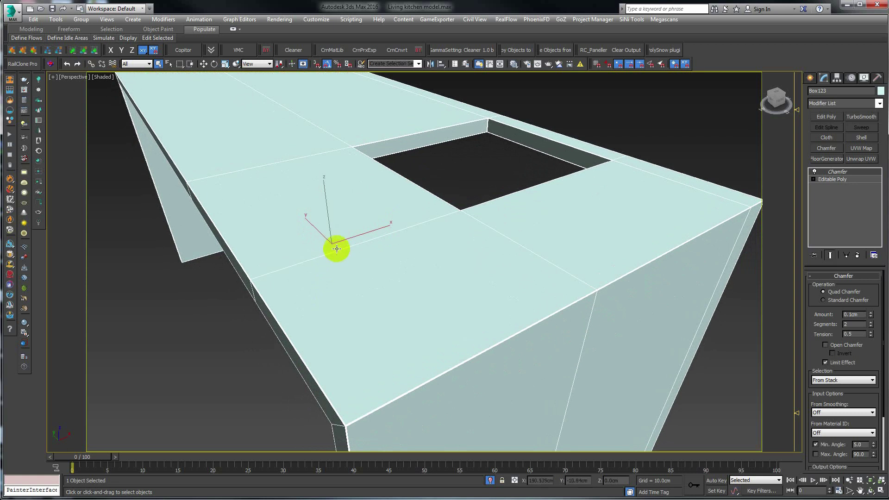
scroll(352, 264, down, 5)
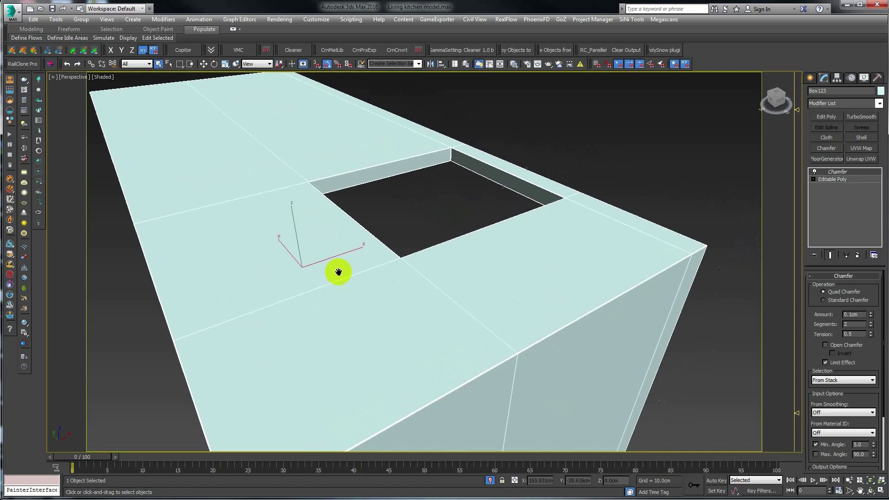
scroll(520, 113, up, 3)
- End isolation to show the whole kitchen and select the lower cabinets Box04
right_click(497, 137)
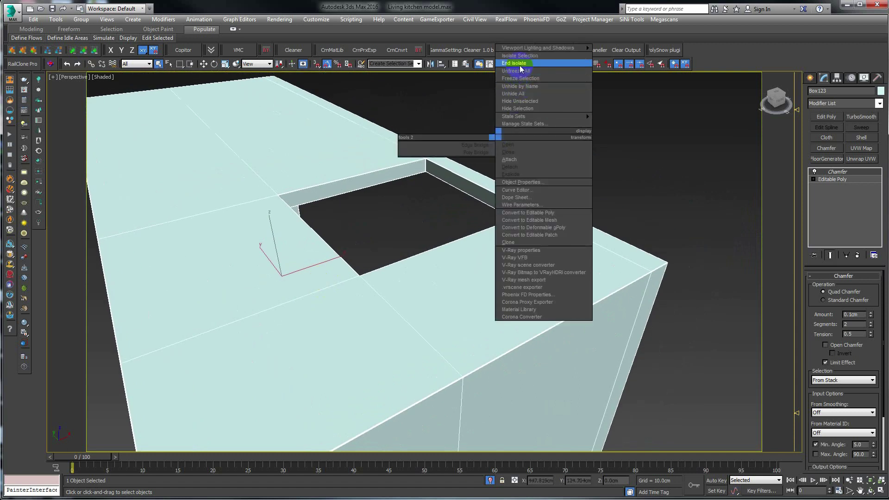
click(533, 65)
mouse_move(467, 203)
middle_down()
mouse_move(429, 241)
mouse_move(354, 268)
middle_up()
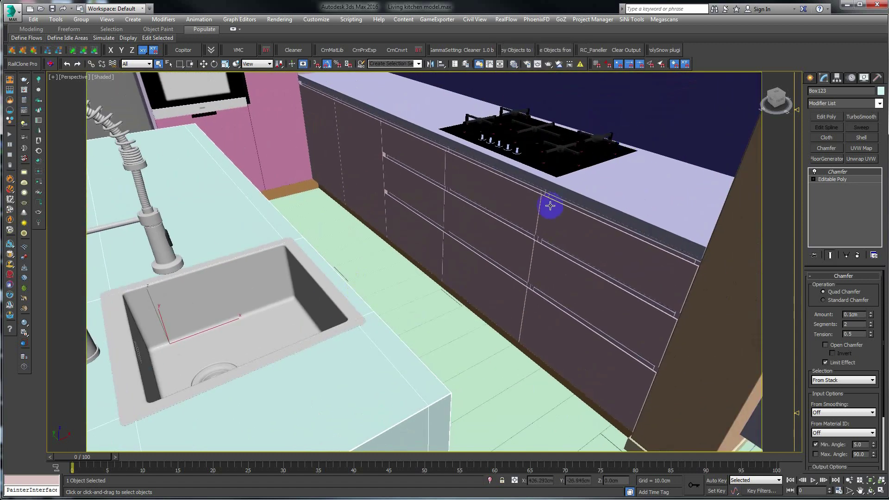
click(506, 184)
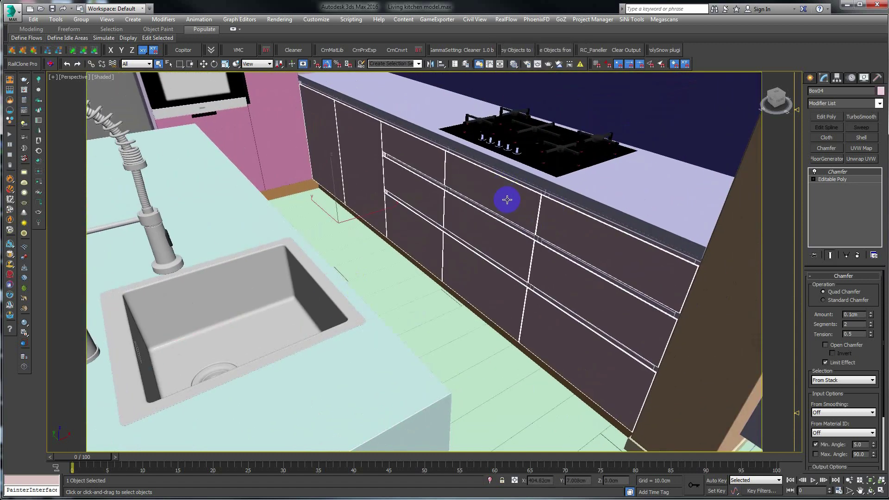
- Isolate the selected object and switch to the Top view
scroll(512, 203, up, 4)
scroll(520, 258, down, 5)
scroll(496, 188, down, 3)
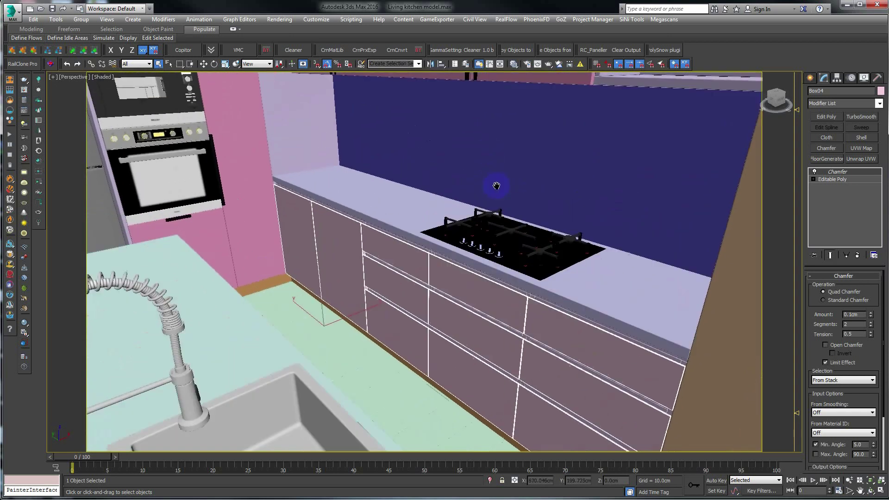
scroll(536, 95, down, 2)
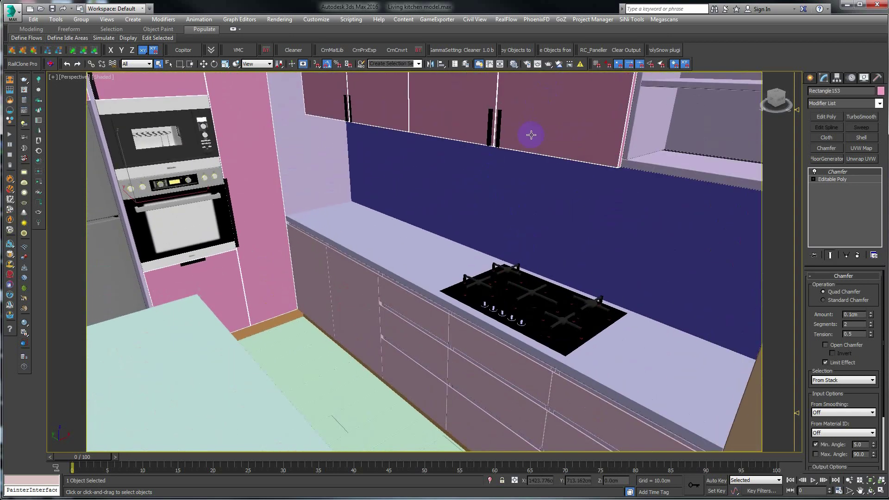
key(alt+q)
key(t)
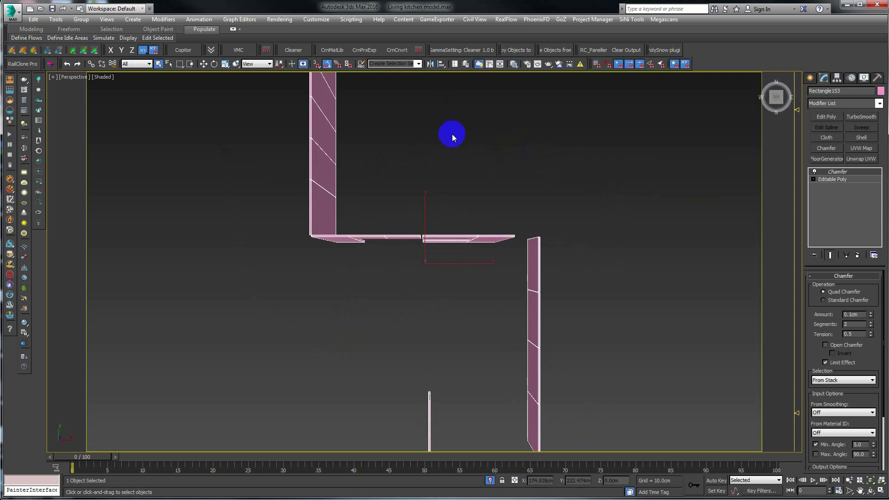
- Orbit in toward the wall seams and switch off the Chamfer modifier
mouse_move(451, 134)
alt+middle_down()
mouse_move(474, 176)
mouse_move(532, 182)
alt+middle_up()
scroll(453, 166, up, 4)
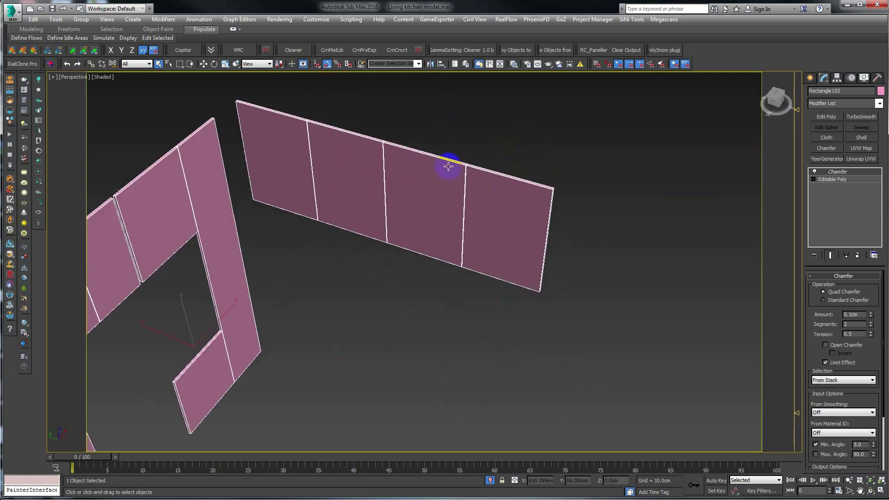
scroll(457, 147, up, 3)
scroll(452, 187, up, 3)
scroll(484, 179, up, 1)
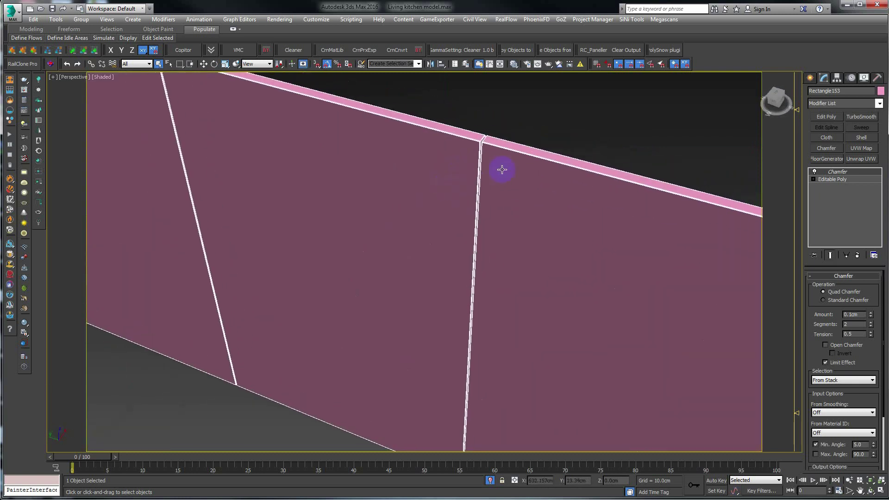
click(814, 171)
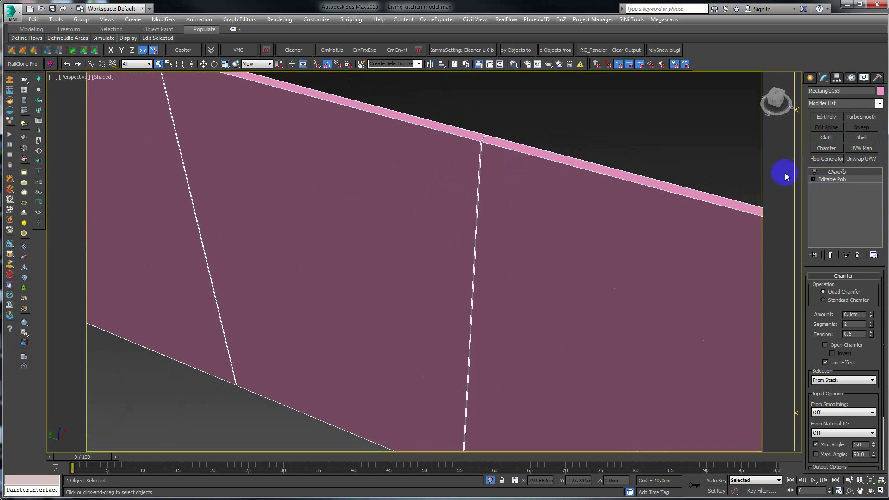
- Zoom in on the top corner joint to inspect its sharp, unchamfered edges
scroll(507, 148, up, 2)
scroll(492, 145, up, 1)
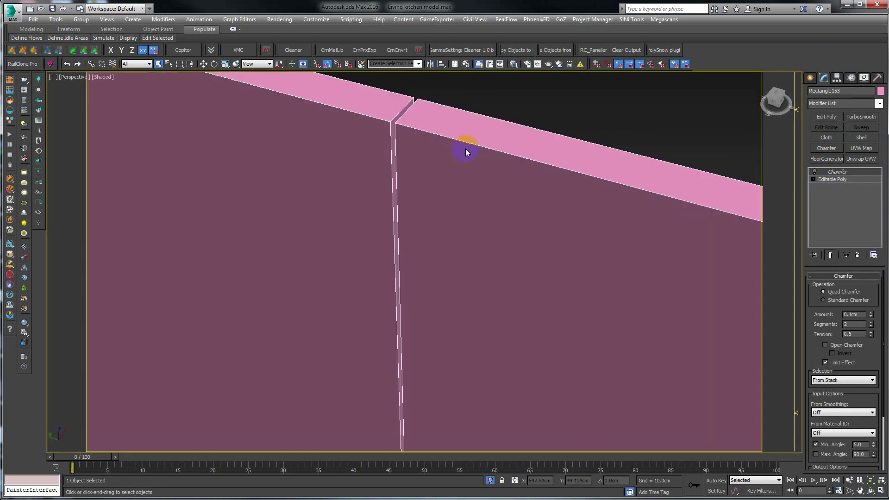
scroll(467, 150, up, 2)
middle_drag(439, 154, 445, 167)
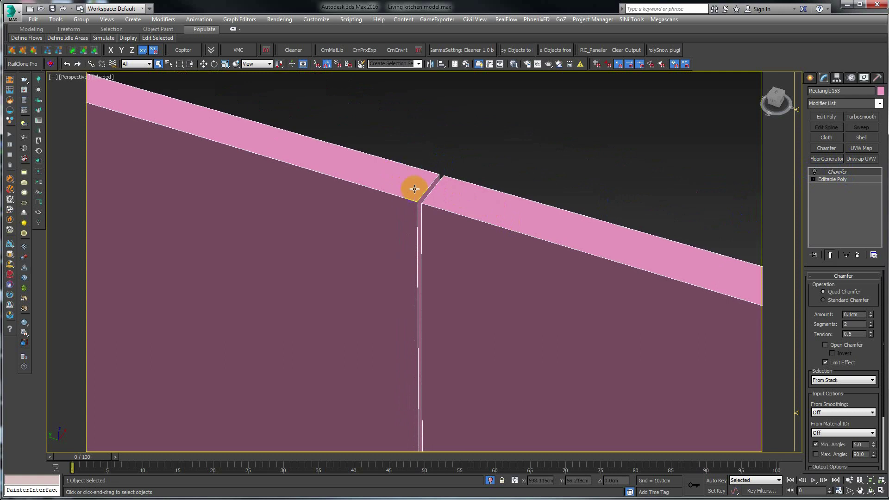
scroll(440, 185, down, 2)
scroll(462, 229, up, 2)
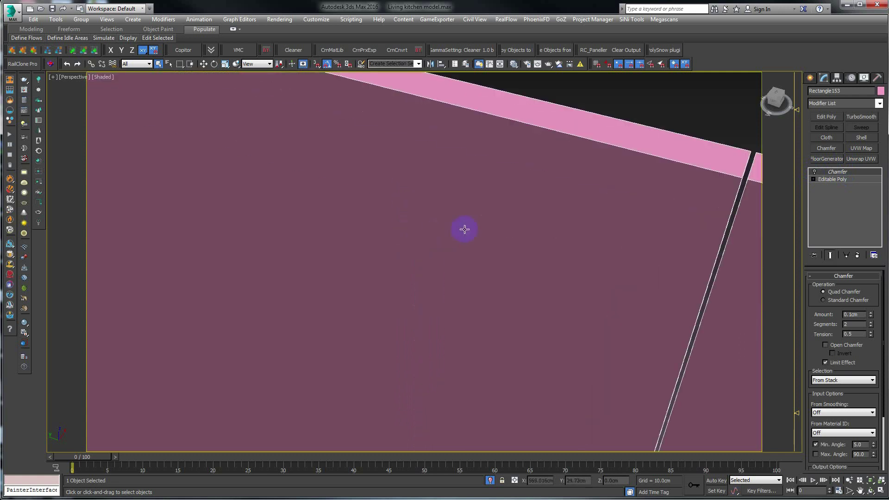
scroll(443, 232, down, 3)
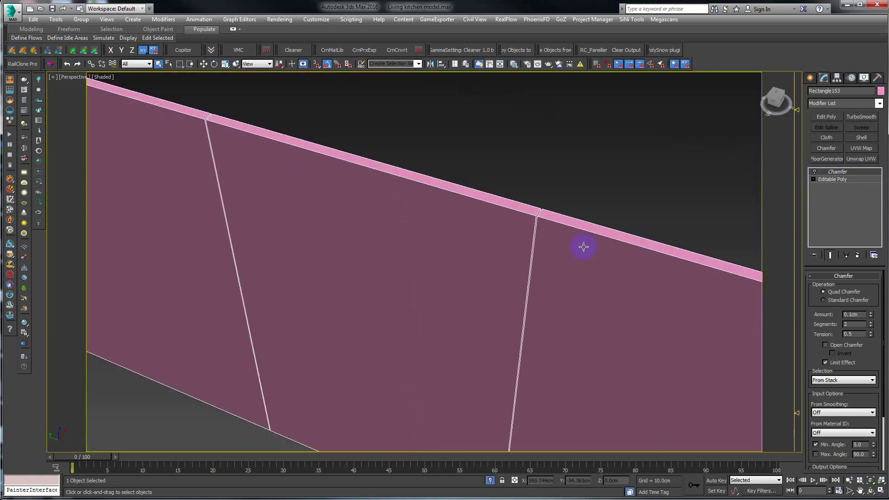
scroll(555, 262, up, 1)
scroll(537, 236, up, 3)
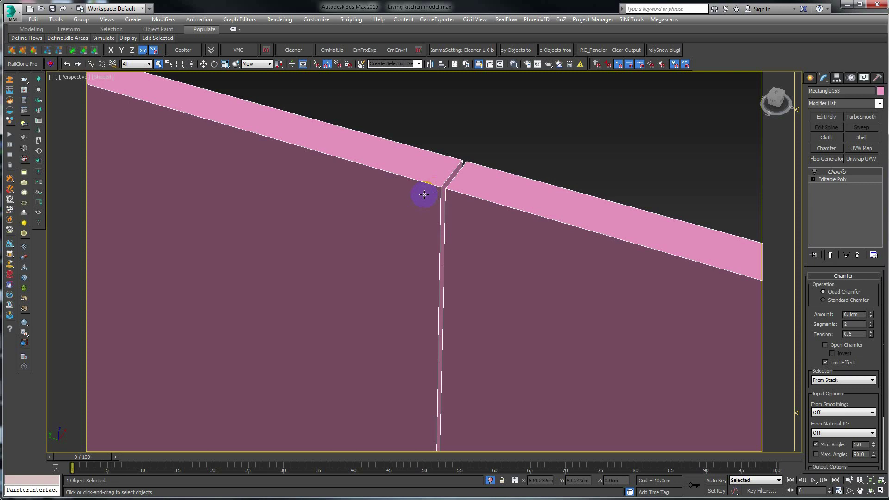
- Switch the Chamfer modifier back on and compare the bevelled top edge
scroll(403, 242, up, 2)
scroll(403, 242, down, 4)
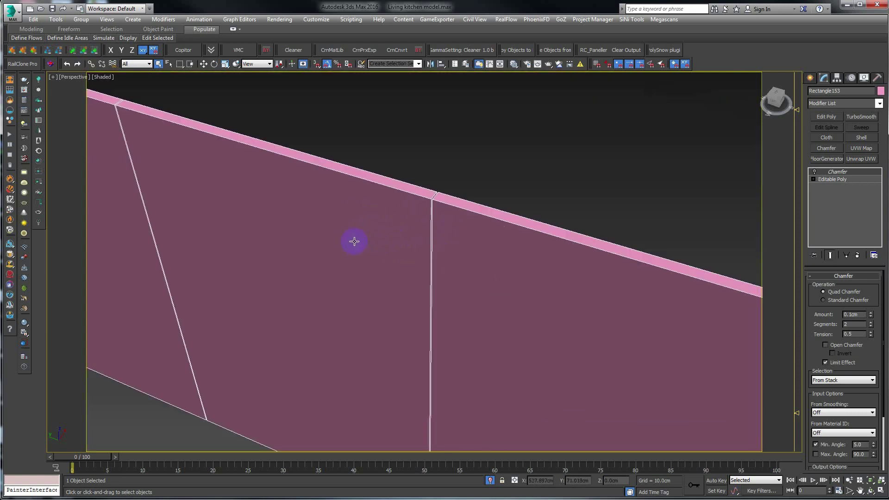
middle_drag(452, 263, 436, 250)
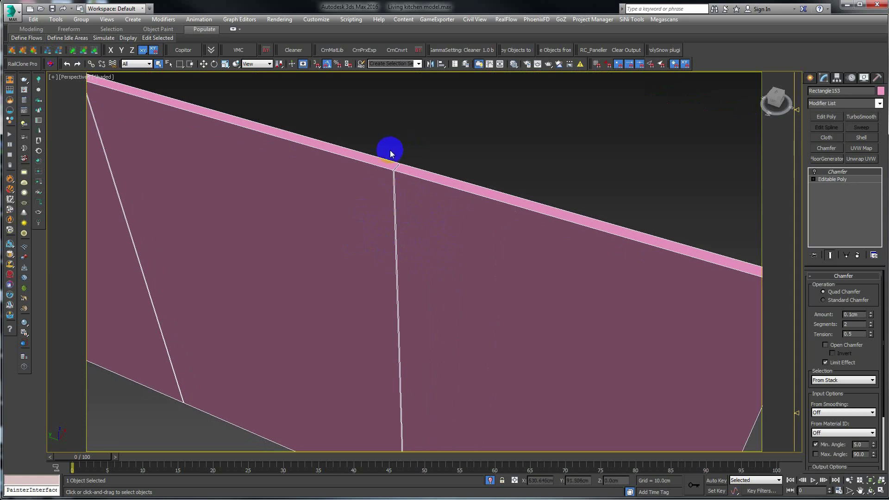
click(814, 172)
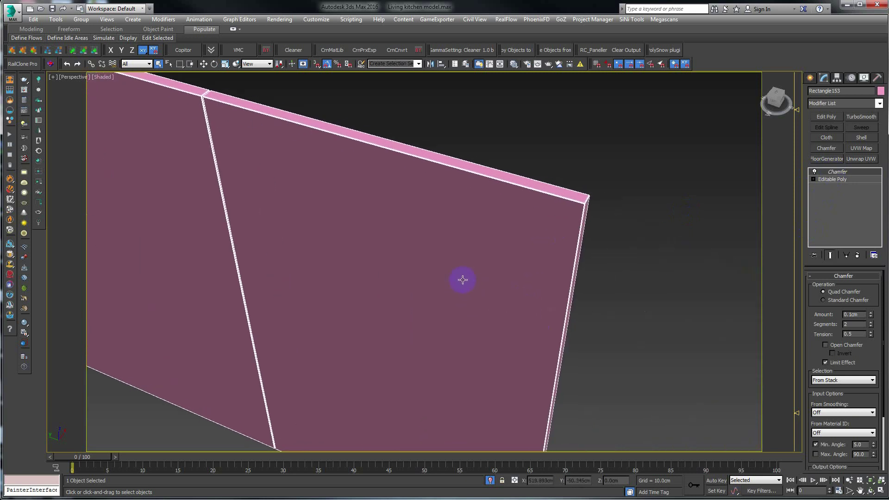
right_click(397, 264)
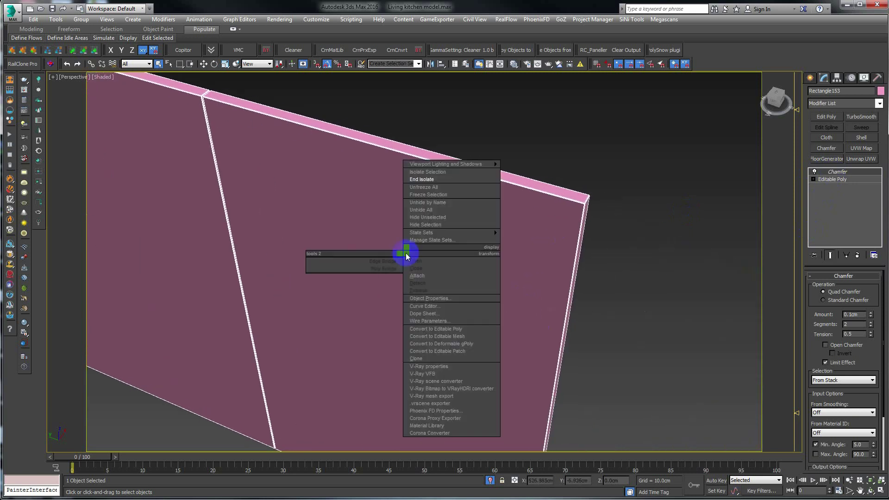
- End isolation, orbit around the wall cabinets and select the cabinet underside
click(412, 182)
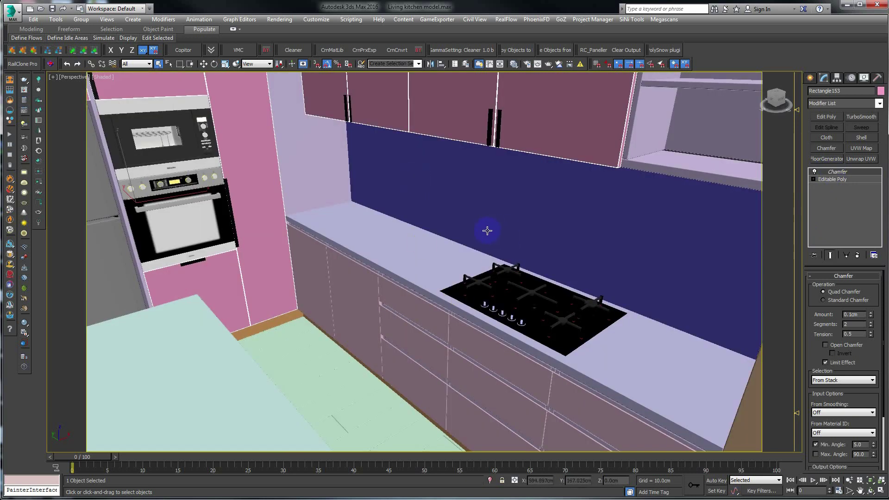
alt+middle_drag(425, 254, 409, 238)
mouse_move(493, 202)
alt+middle_down()
mouse_move(432, 238)
mouse_move(448, 179)
mouse_move(438, 198)
alt+middle_up()
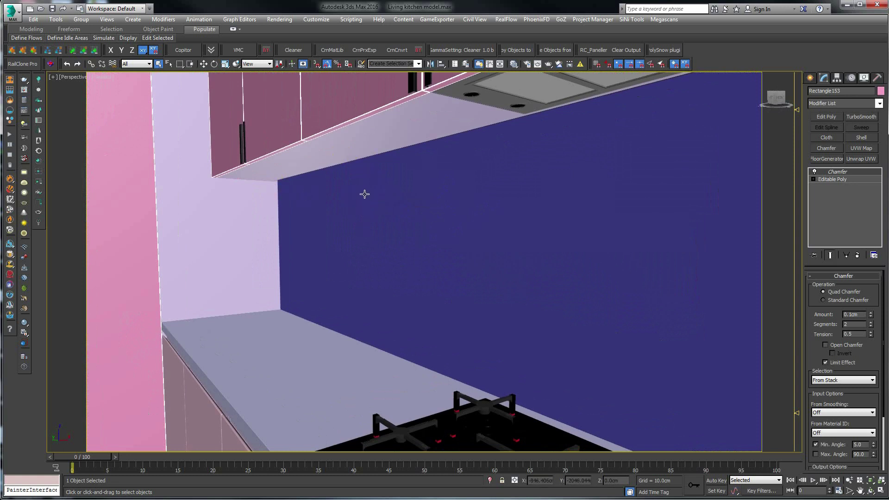
alt+middle_drag(361, 205, 195, 178)
click(282, 148)
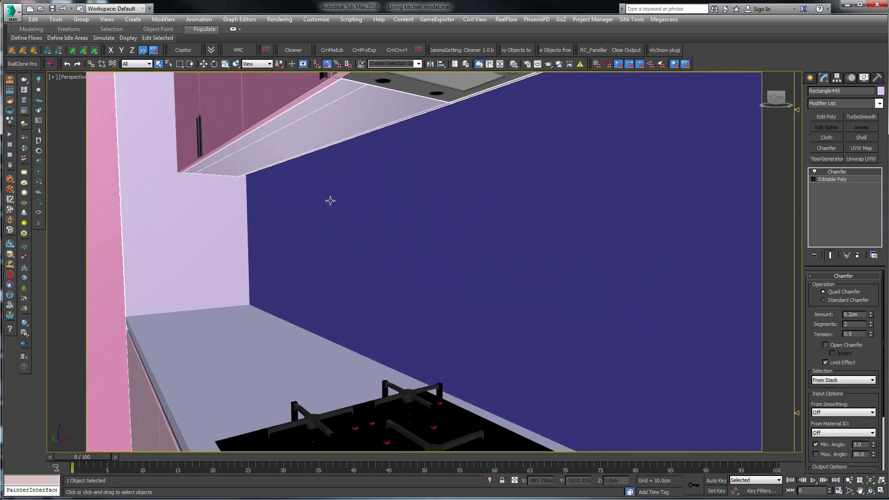
- Orbit beneath the cabinet to inspect its chamfered underside edges
alt+middle_drag(310, 208, 309, 205)
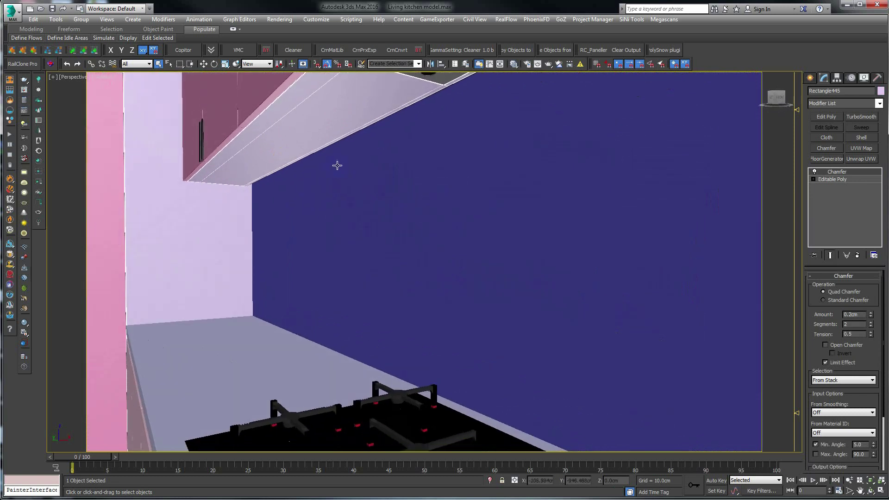
mouse_move(337, 165)
alt+middle_down()
mouse_move(319, 180)
mouse_move(319, 171)
mouse_move(303, 171)
alt+middle_up()
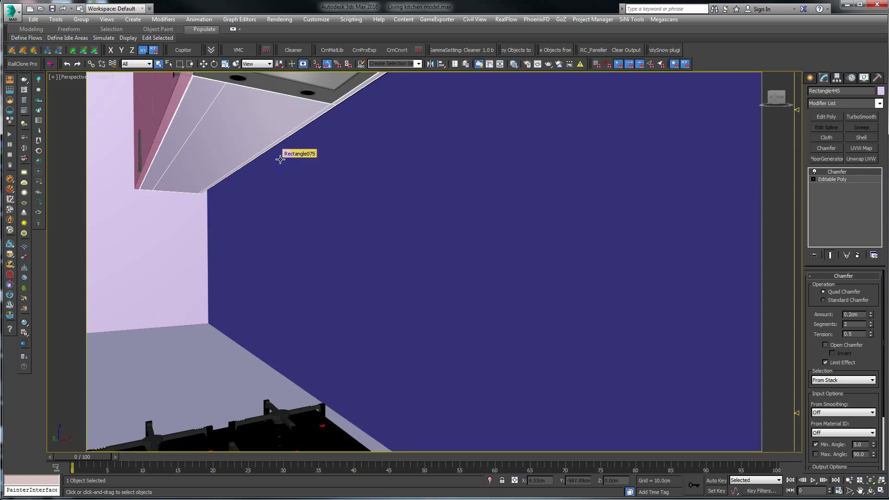
mouse_move(287, 177)
alt+middle_down()
mouse_move(250, 171)
mouse_move(244, 199)
alt+middle_up()
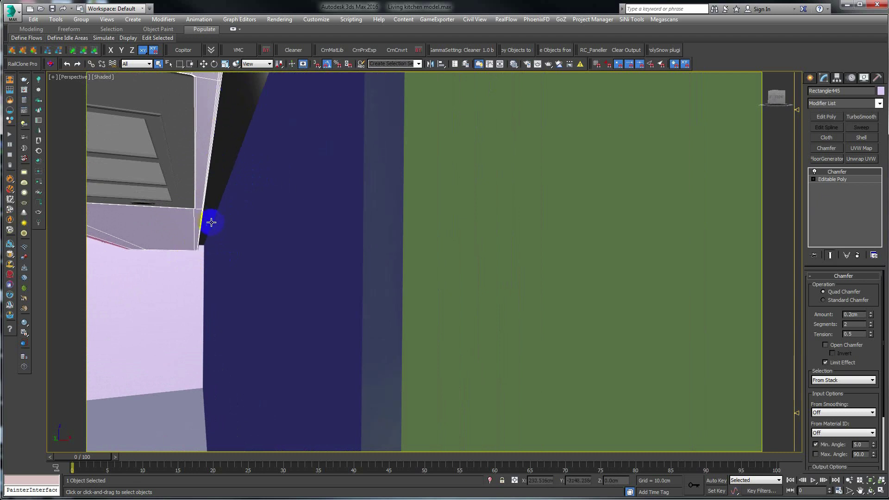
mouse_move(200, 239)
alt+middle_down()
mouse_move(195, 252)
mouse_move(206, 249)
mouse_move(213, 273)
mouse_move(218, 264)
mouse_move(264, 264)
mouse_move(281, 230)
alt+middle_up()
scroll(209, 237, up, 3)
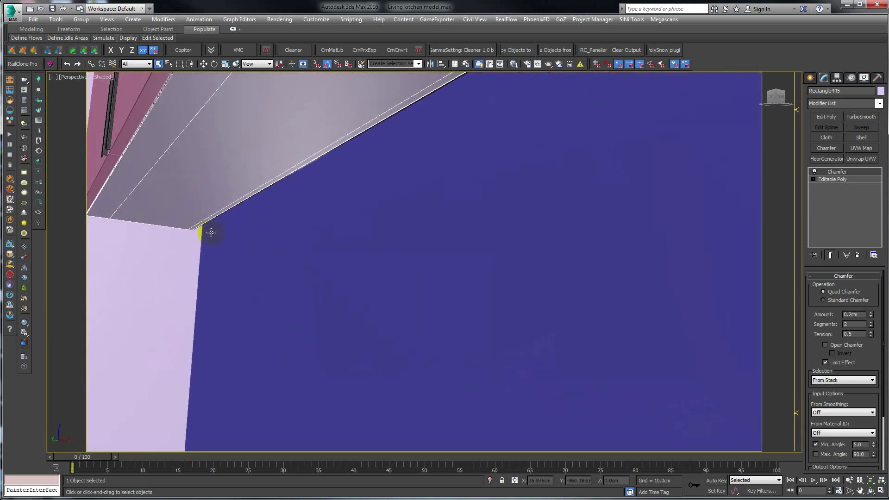
scroll(213, 245, down, 3)
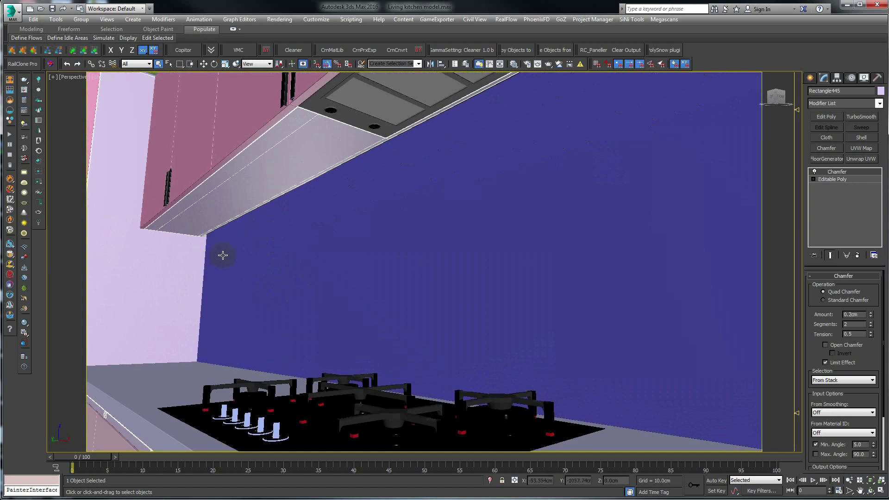
scroll(223, 255, down, 2)
scroll(230, 258, down, 2)
- Orbit out past the stove and counter and select the wooden column
alt+middle_drag(353, 214, 301, 235)
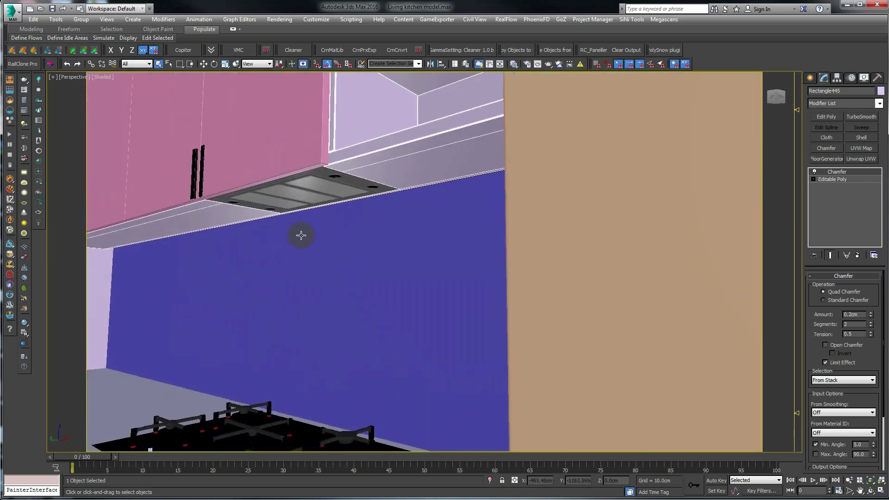
scroll(264, 234, down, 5)
alt+middle_drag(254, 252, 413, 238)
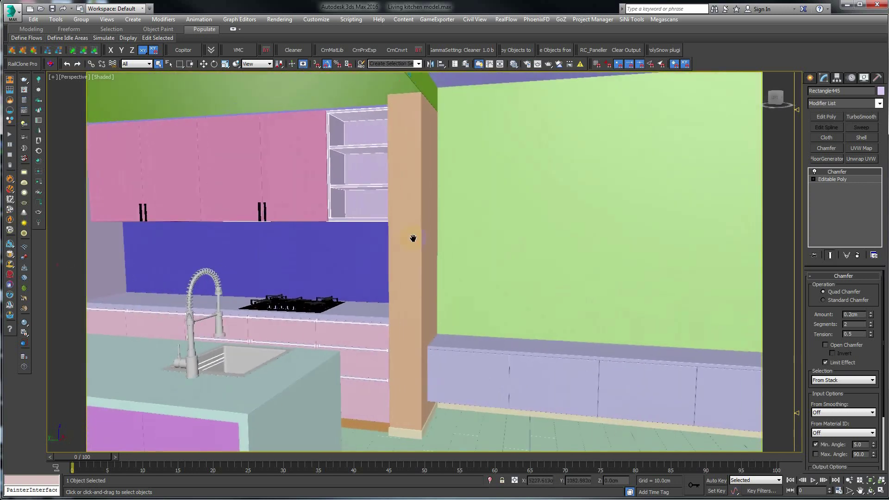
scroll(413, 238, down, 2)
scroll(391, 129, up, 4)
click(358, 120)
mouse_move(358, 119)
alt+middle_down()
mouse_move(330, 203)
mouse_move(315, 178)
alt+middle_up()
click(300, 102)
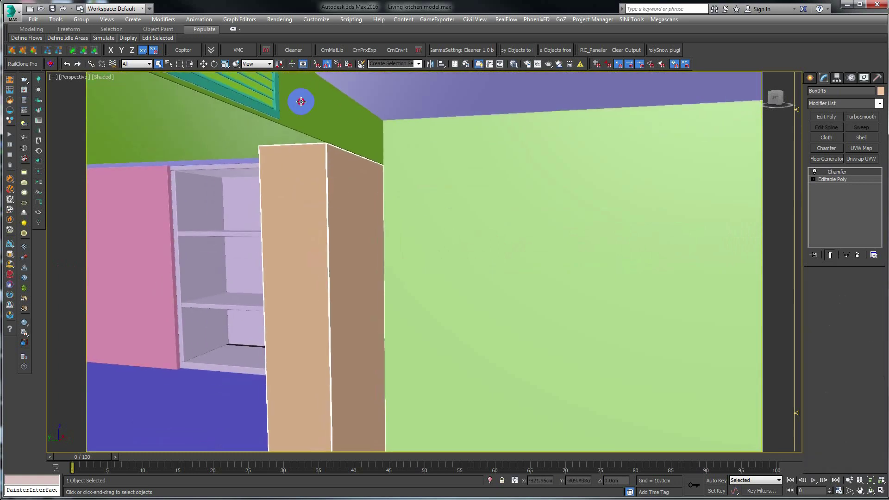
ctrl+click(242, 99)
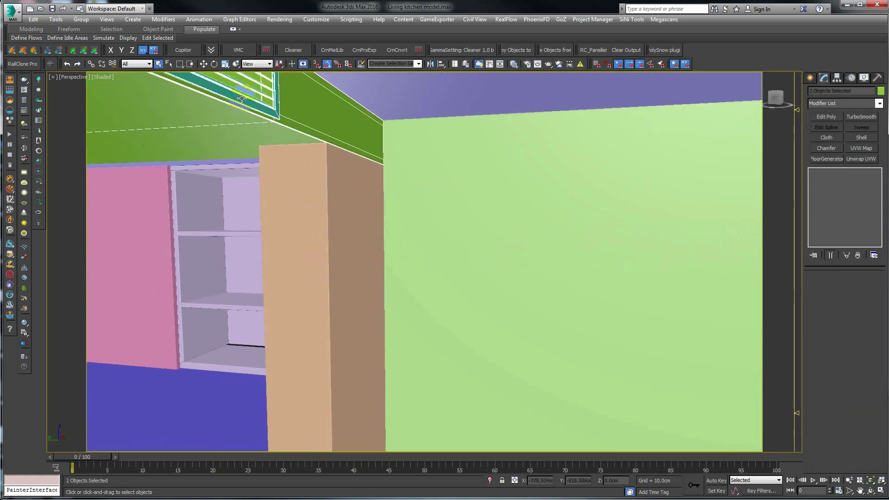
mouse_move(249, 170)
alt+middle_down()
mouse_move(312, 220)
mouse_move(347, 222)
mouse_move(350, 207)
alt+middle_up()
key(alt+q)
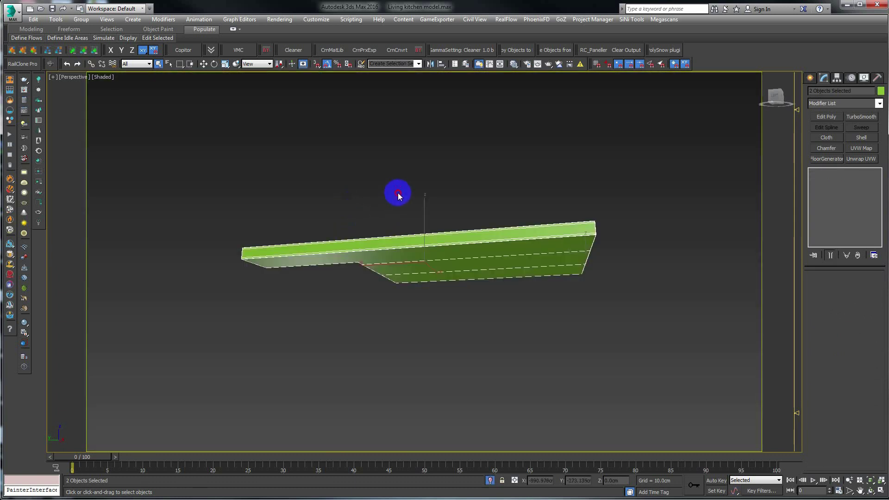
click(397, 194)
click(526, 249)
key(z)
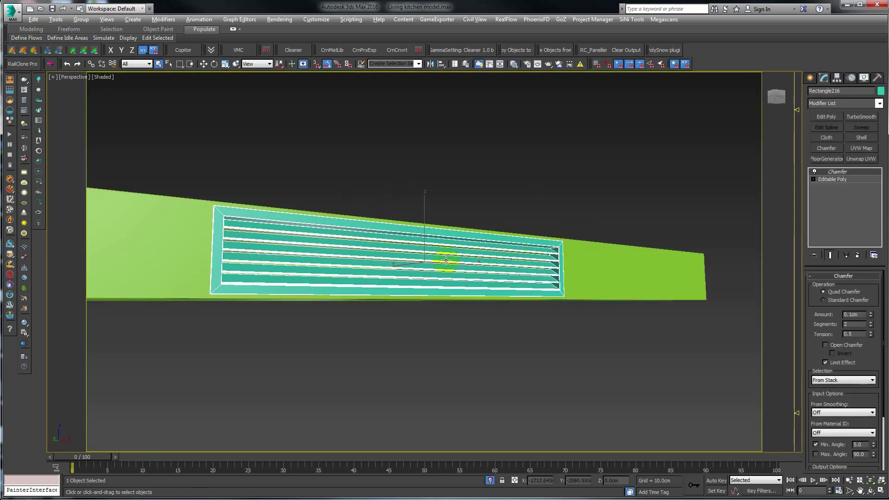
mouse_move(436, 266)
alt+middle_down()
mouse_move(312, 249)
mouse_move(254, 253)
mouse_move(318, 251)
mouse_move(303, 241)
alt+middle_up()
scroll(312, 244, up, 3)
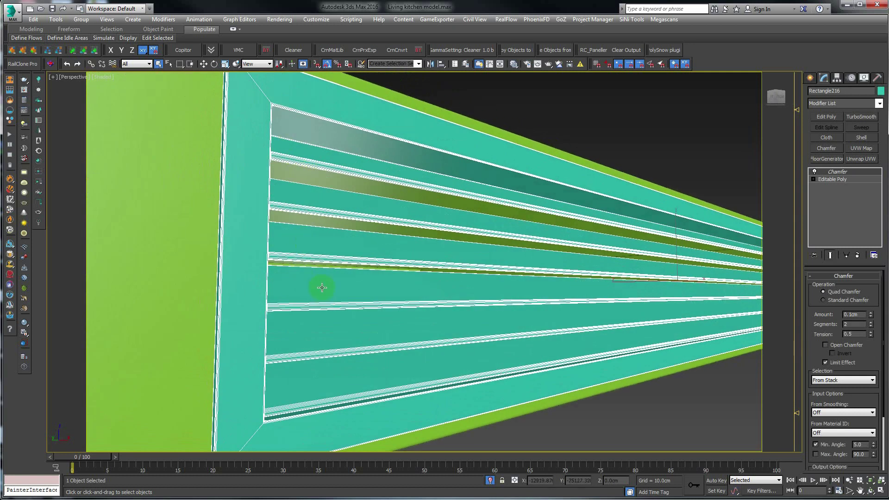
mouse_move(322, 288)
alt+middle_down()
mouse_move(317, 310)
mouse_move(258, 300)
mouse_move(342, 296)
alt+middle_up()
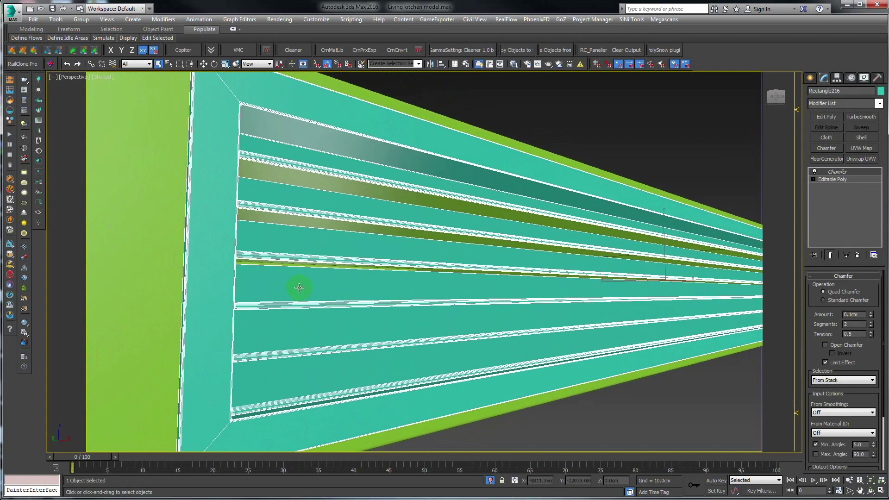
scroll(299, 288, down, 5)
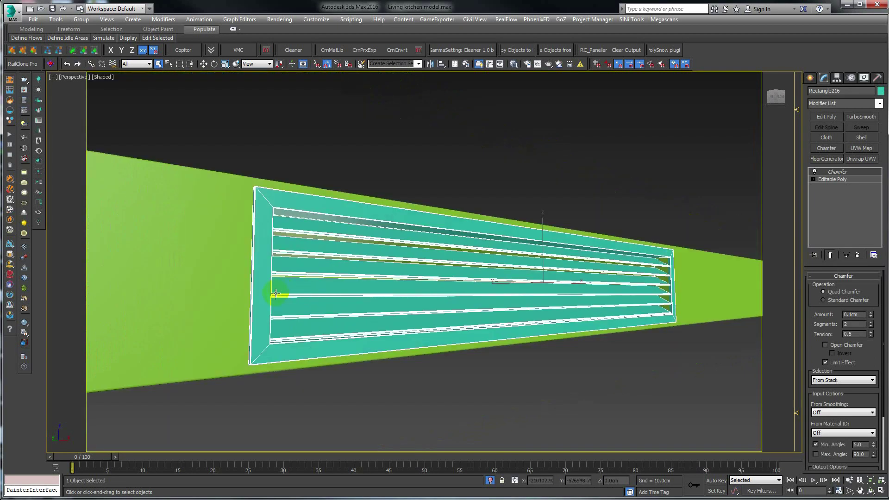
scroll(276, 293, down, 2)
scroll(278, 293, down, 1)
scroll(300, 202, up, 5)
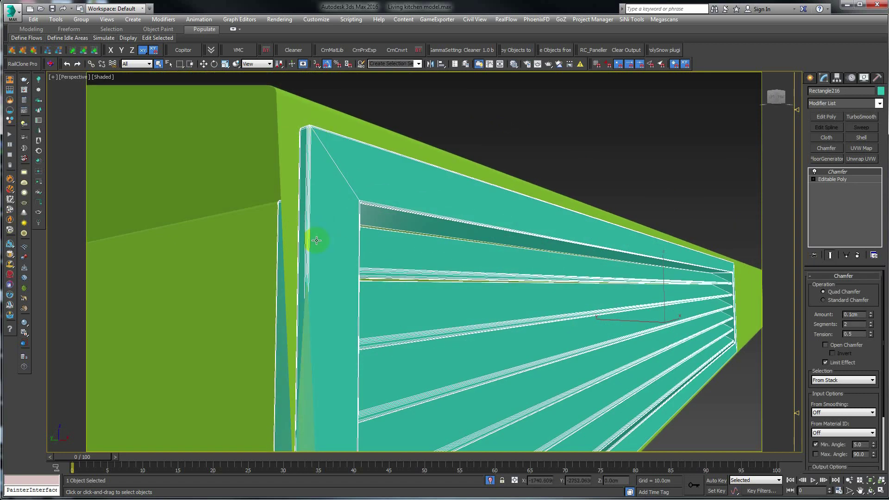
scroll(342, 260, down, 2)
scroll(357, 248, up, 1)
scroll(417, 252, down, 3)
scroll(401, 282, up, 2)
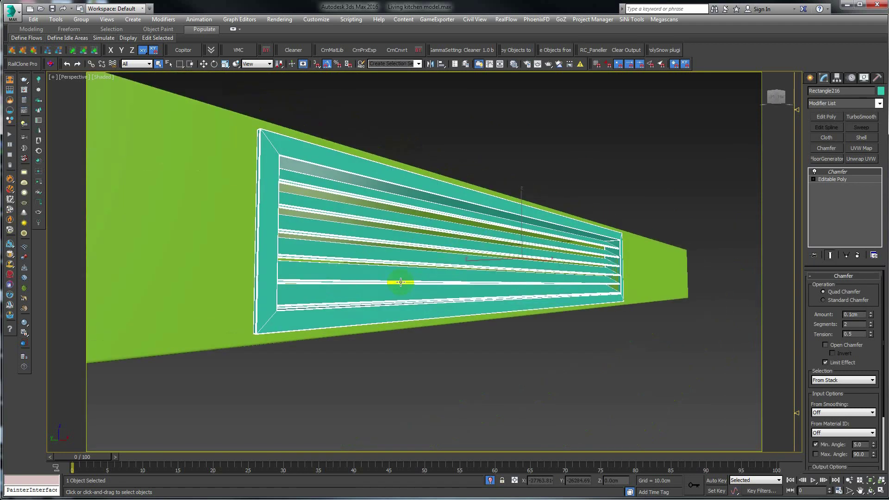
middle_drag(401, 282, 391, 264)
right_click(397, 238)
- Select the window glass panels Box011 and isolate them from the building
click(417, 172)
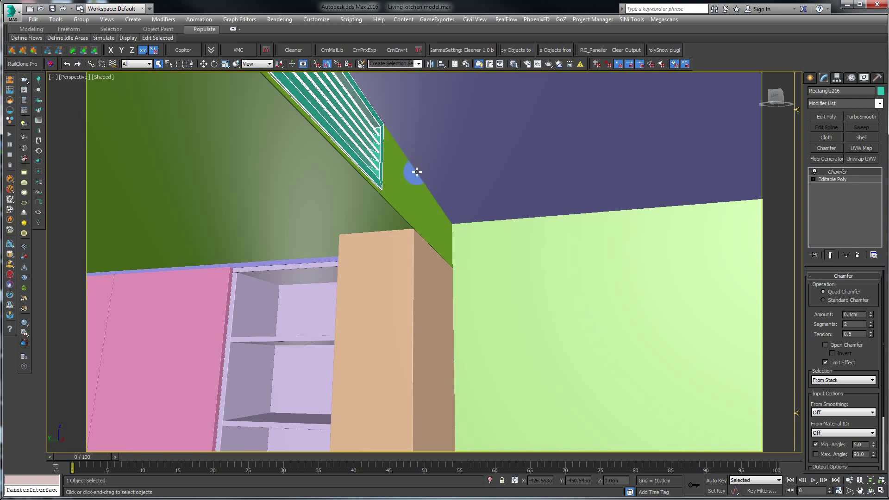
scroll(510, 315, down, 2)
scroll(390, 302, down, 2)
scroll(391, 302, down, 3)
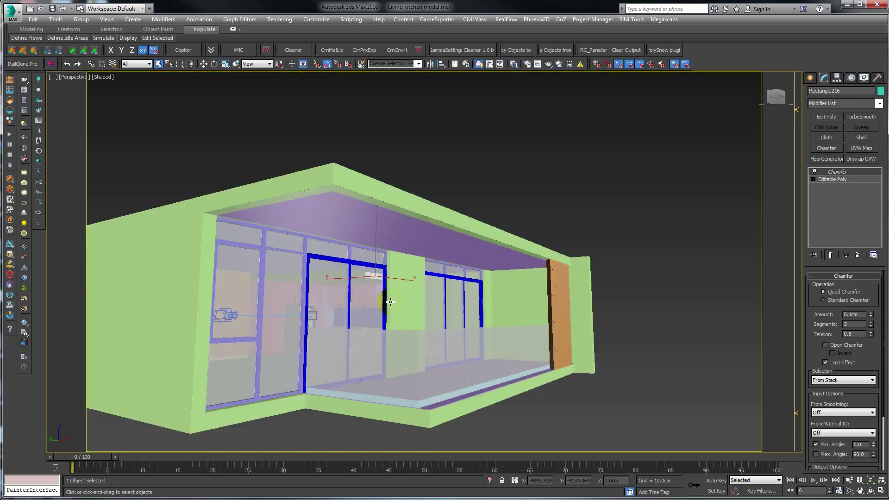
mouse_move(385, 299)
alt+middle_down()
mouse_move(383, 311)
mouse_move(391, 278)
alt+middle_up()
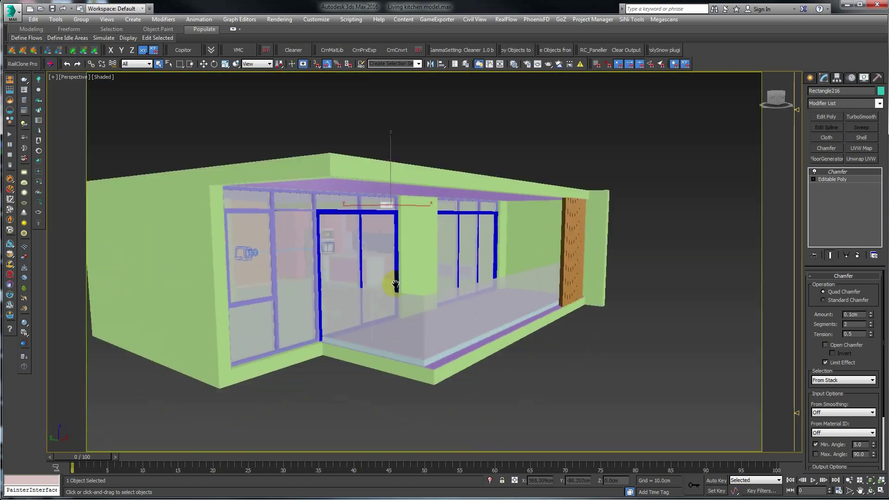
click(300, 225)
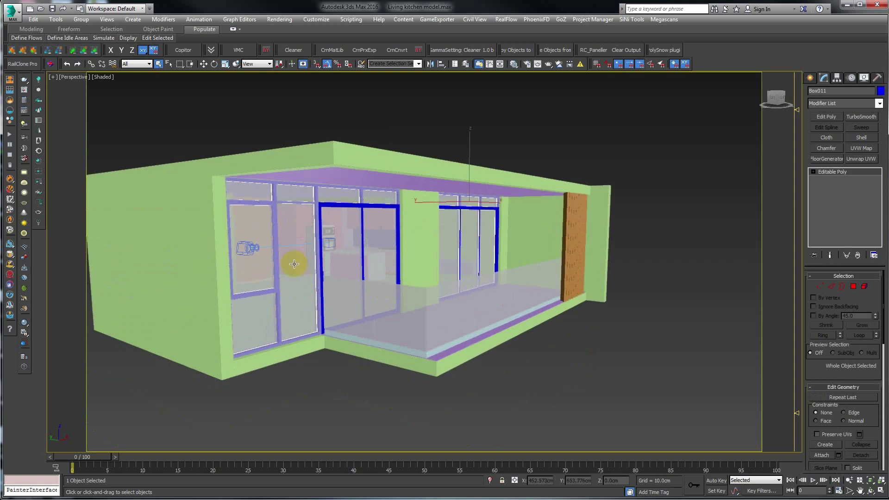
middle_drag(288, 263, 297, 261)
key(alt+q)
- Orbit around the isolated panels and reselect Box011, a plain Editable Poly
alt+middle_drag(359, 258, 480, 266)
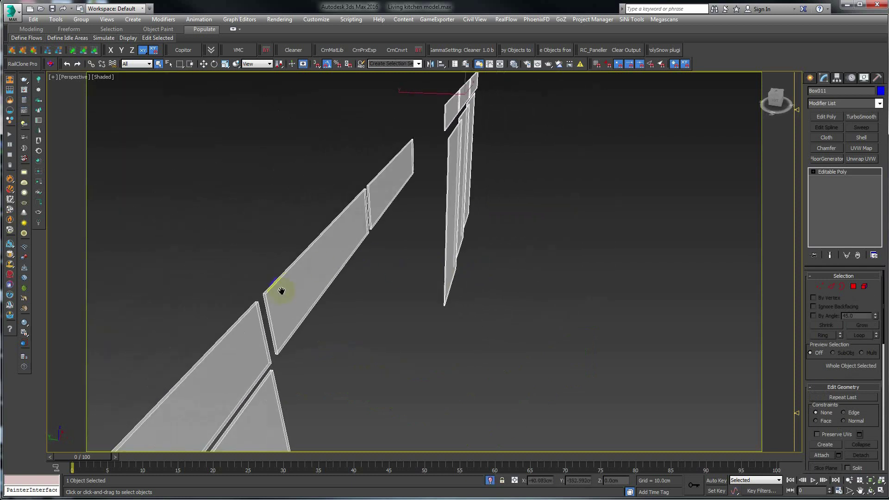
mouse_move(280, 290)
alt+middle_down()
mouse_move(344, 304)
mouse_move(286, 294)
alt+middle_up()
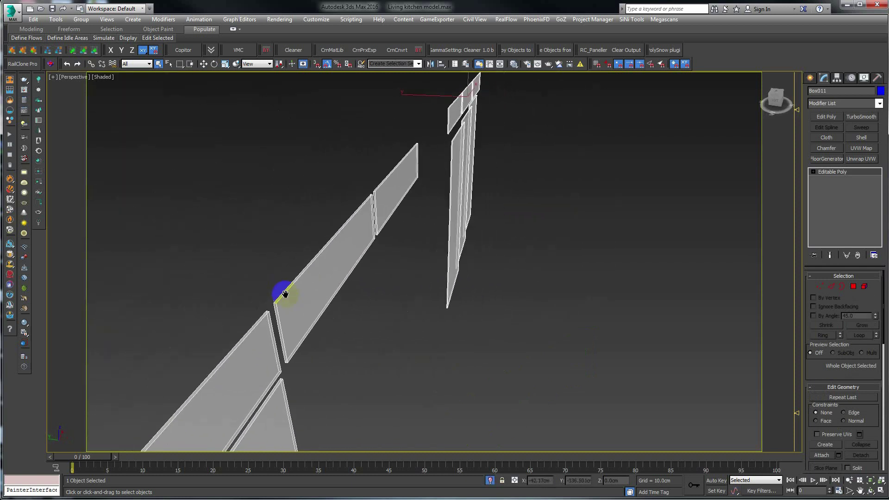
click(250, 273)
click(323, 267)
mouse_move(323, 257)
alt+middle_down()
mouse_move(342, 254)
mouse_move(325, 263)
alt+middle_up()
alt+middle_drag(249, 257, 269, 250)
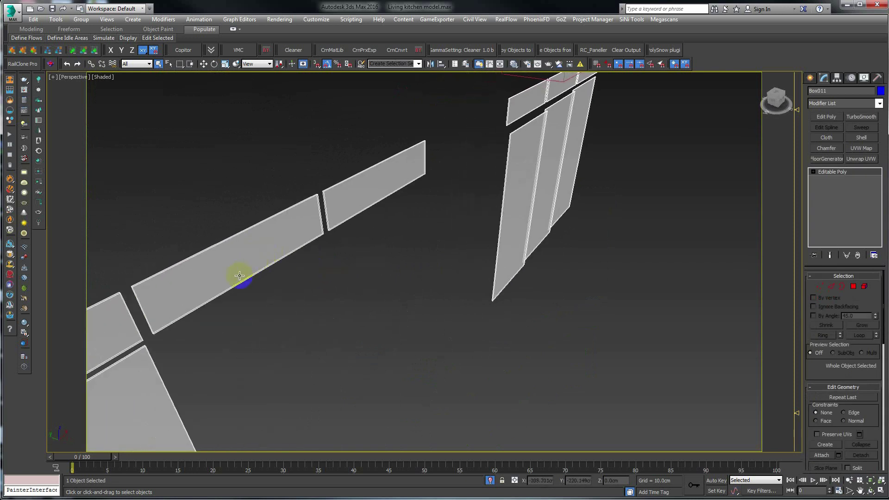
alt+middle_drag(240, 276, 259, 268)
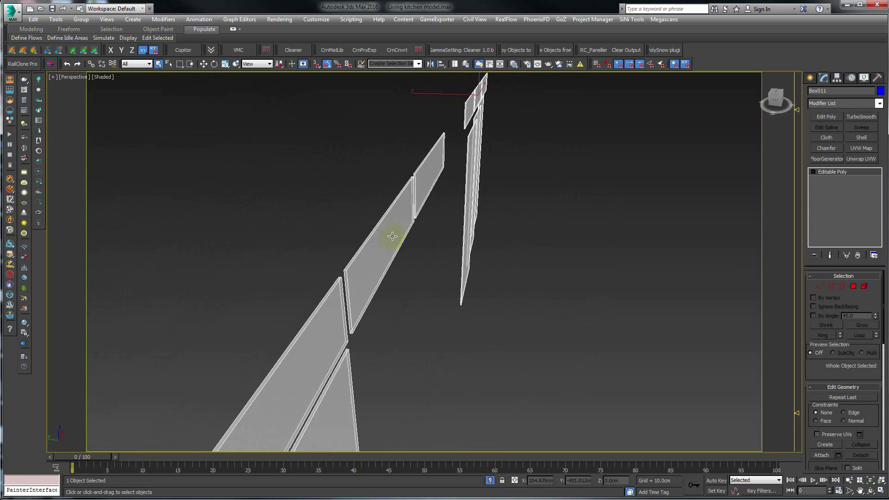
click(392, 200)
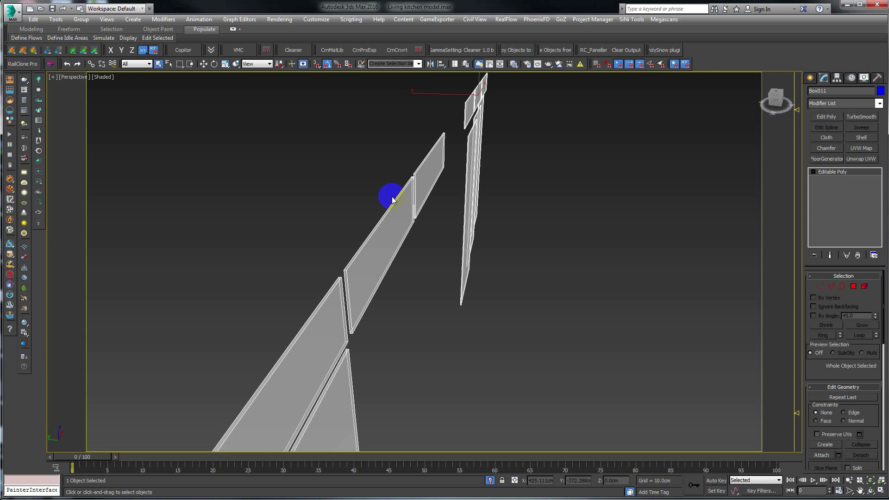
drag(392, 200, 373, 235)
- Zoom and pan in close to inspect the thin panel edges
mouse_move(361, 273)
alt+middle_down()
mouse_move(235, 278)
mouse_move(323, 275)
alt+middle_up()
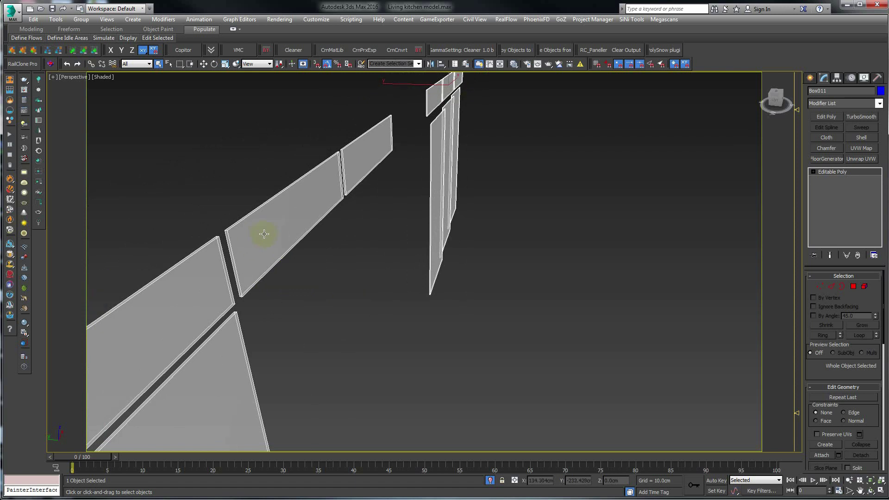
scroll(222, 254, up, 2)
scroll(245, 245, up, 2)
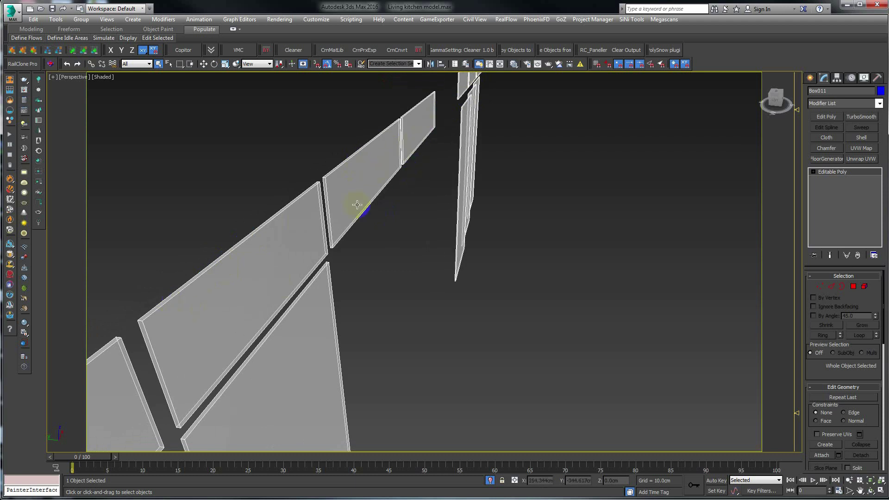
middle_drag(247, 284, 267, 260)
scroll(266, 259, down, 5)
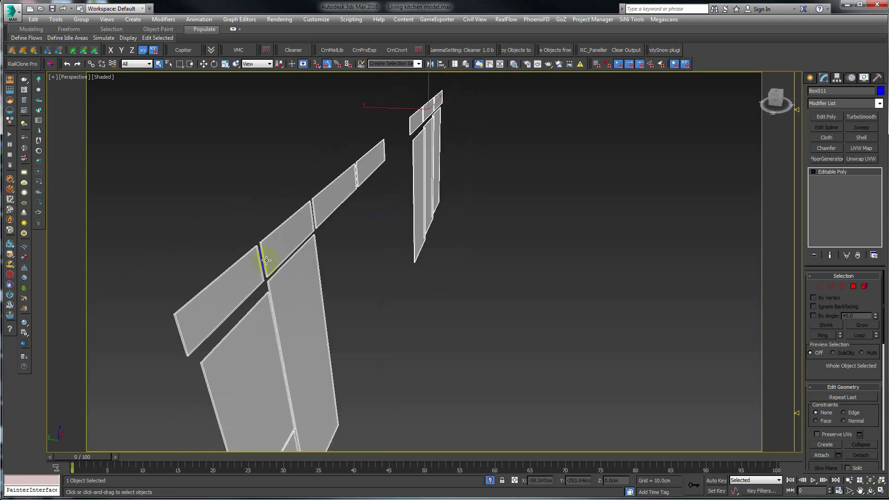
scroll(254, 262, up, 3)
mouse_move(202, 258)
middle_down()
mouse_move(268, 254)
mouse_move(282, 243)
middle_up()
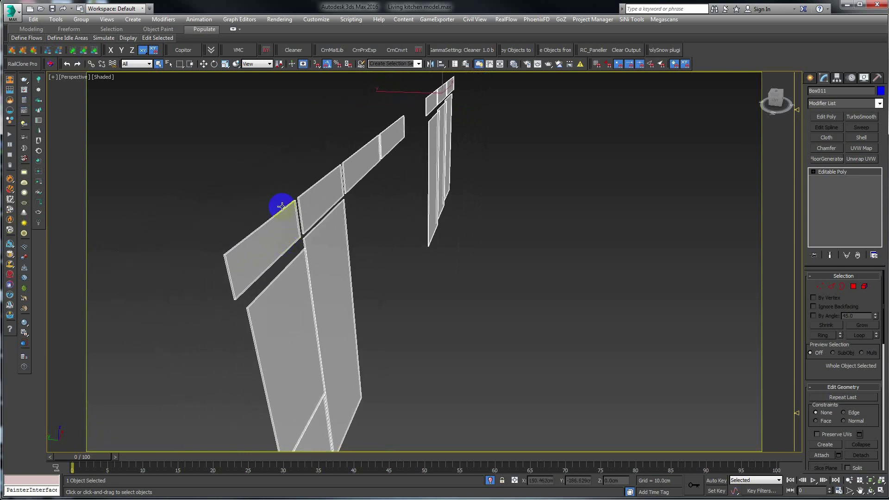
mouse_move(282, 206)
alt+middle_down()
mouse_move(280, 247)
mouse_move(268, 242)
alt+middle_up()
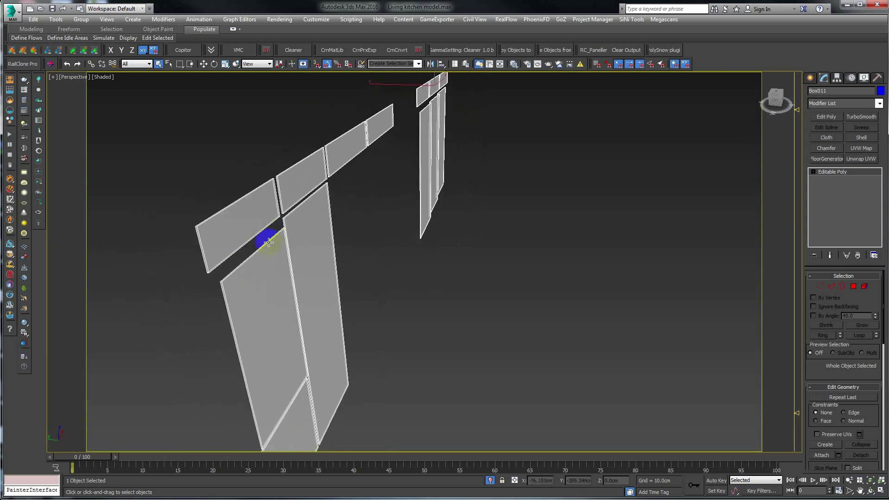
alt+middle_drag(314, 226, 290, 237)
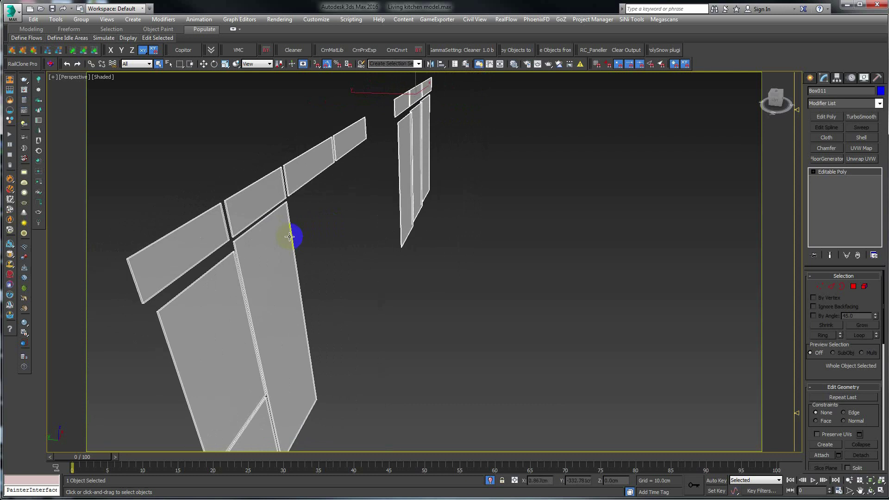
- End the earlier isolation and orbit the full kitchen toward the blue window frames
right_click(357, 216)
click(417, 155)
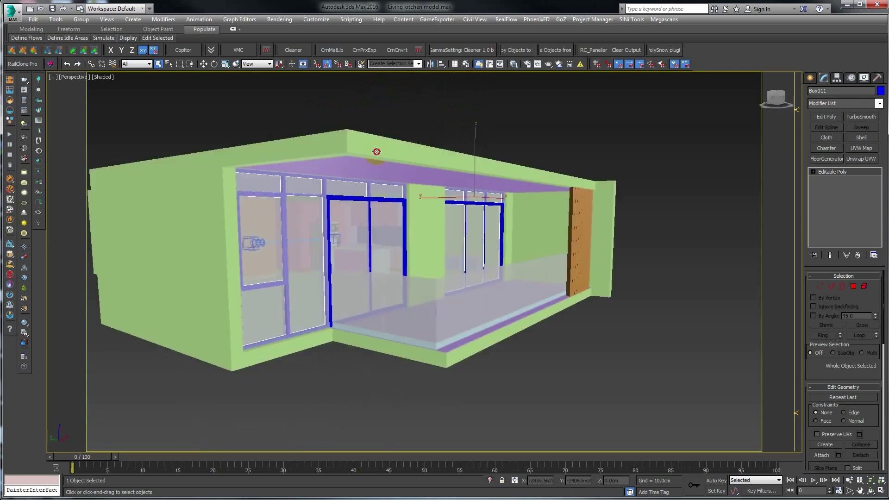
mouse_move(503, 301)
alt+middle_down()
mouse_move(453, 292)
mouse_move(482, 292)
alt+middle_up()
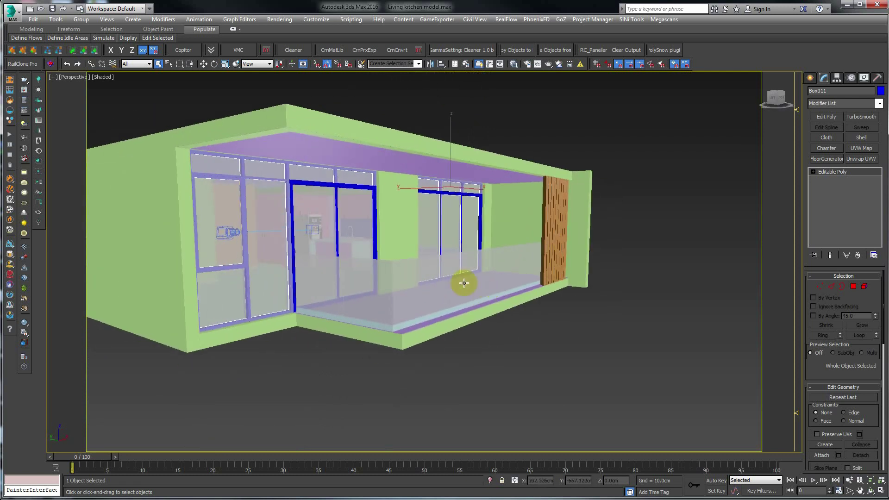
scroll(318, 209, down, 5)
scroll(276, 188, up, 2)
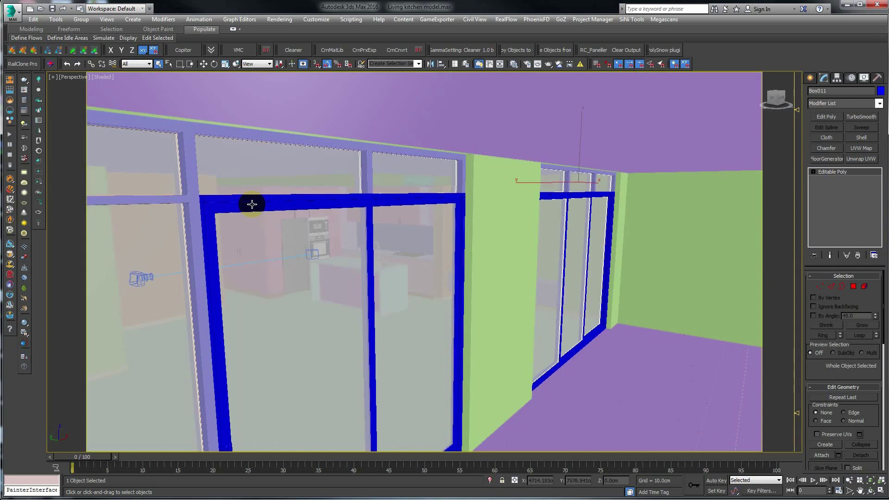
scroll(211, 200, down, 3)
alt+middle_drag(204, 210, 212, 220)
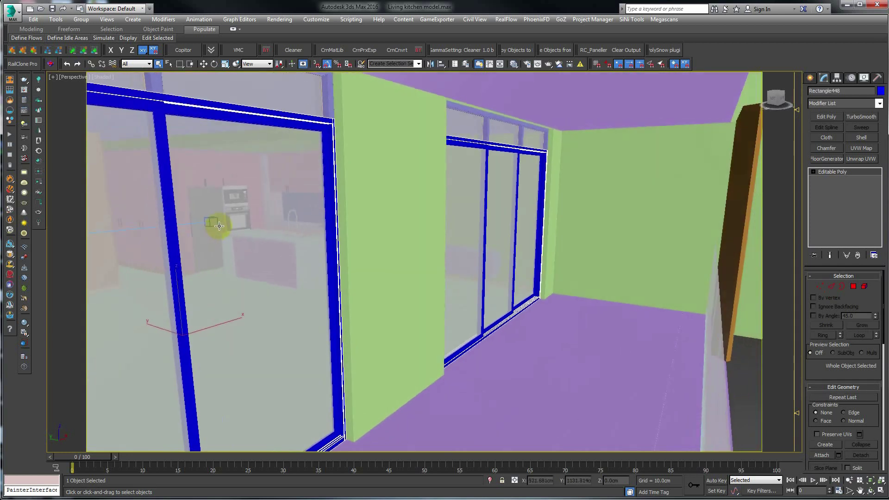
- Select the blue window frames and isolate them with Alt+Q
click(333, 129)
scroll(332, 129, up, 3)
scroll(332, 129, up, 3)
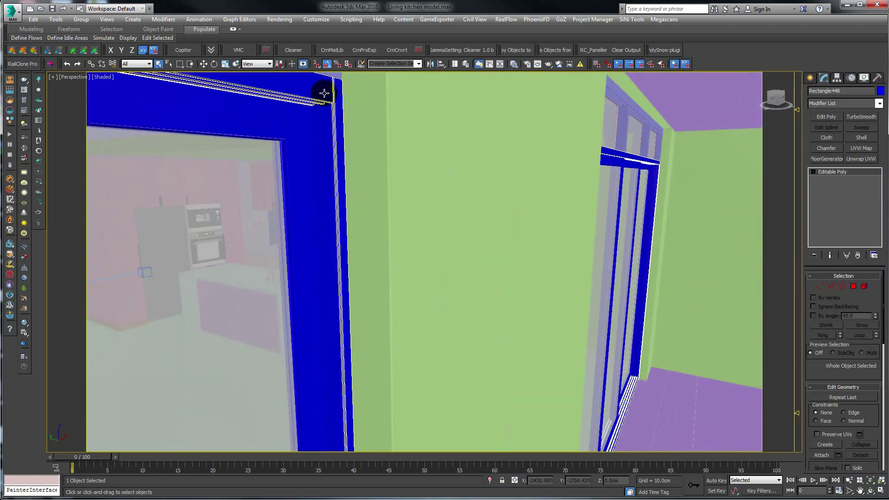
key(alt+q)
- Inspect the isolated frame's top beam and its chamfered corner with the leg
alt+middle_drag(367, 133, 343, 194)
scroll(291, 155, up, 3)
scroll(246, 184, up, 3)
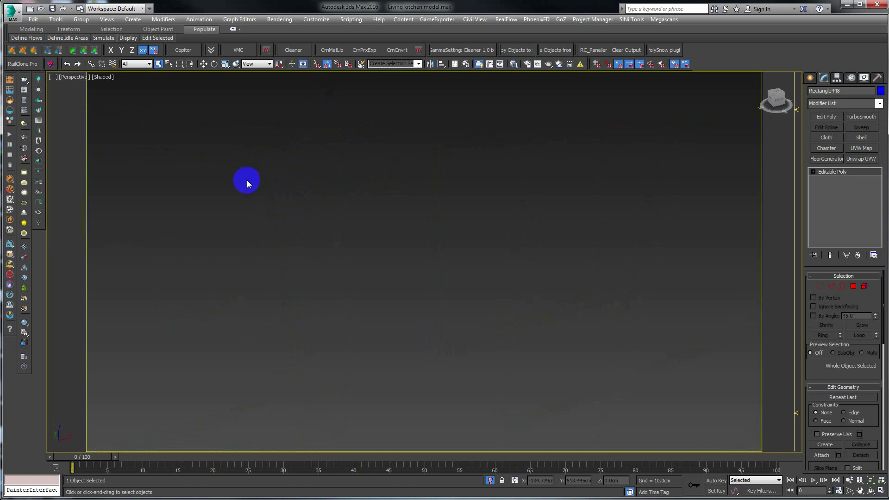
scroll(247, 184, down, 3)
scroll(254, 199, up, 3)
alt+middle_drag(228, 209, 346, 190)
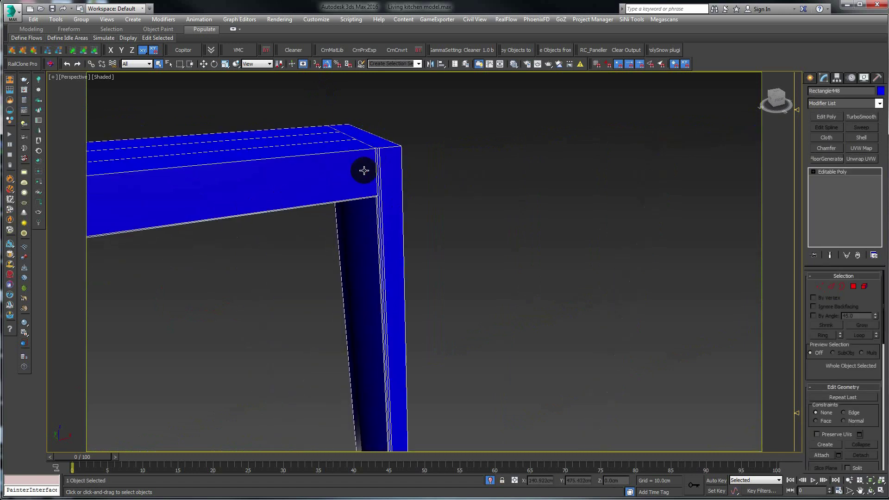
scroll(364, 170, down, 2)
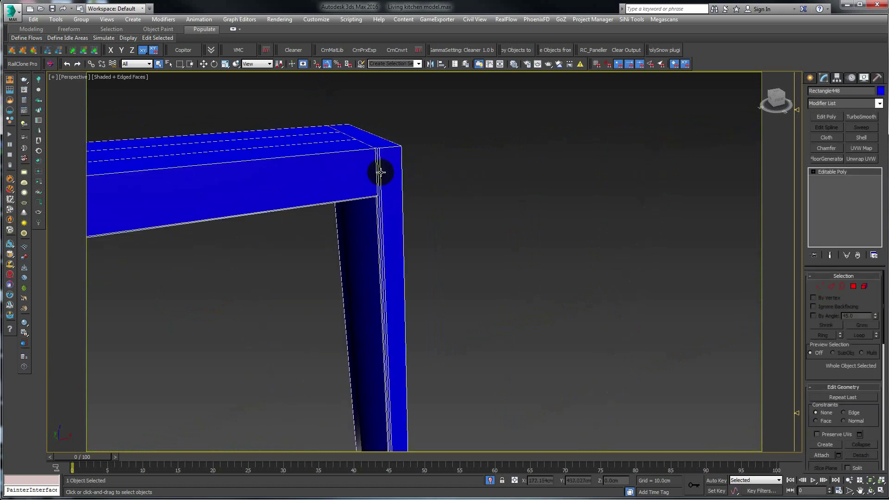
mouse_move(380, 171)
alt+middle_down()
mouse_move(353, 169)
mouse_move(357, 149)
mouse_move(357, 232)
mouse_move(287, 252)
mouse_move(310, 254)
alt+middle_up()
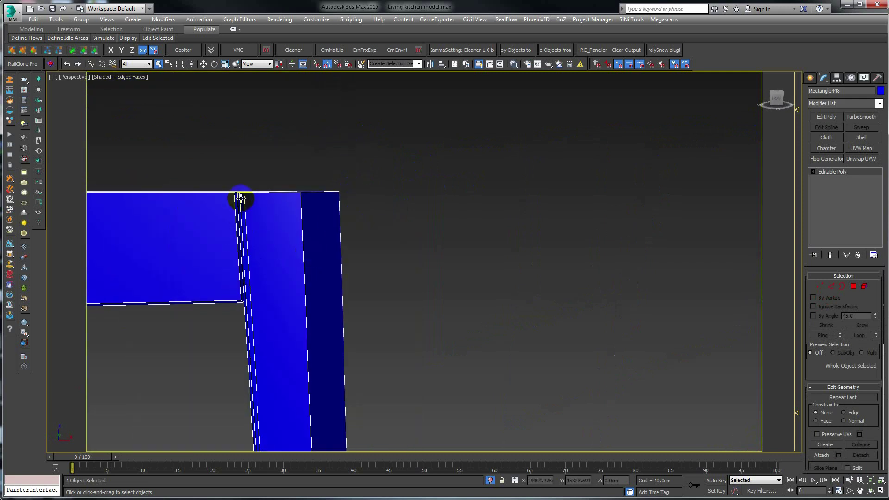
mouse_move(235, 274)
alt+middle_down()
mouse_move(235, 258)
mouse_move(223, 268)
alt+middle_up()
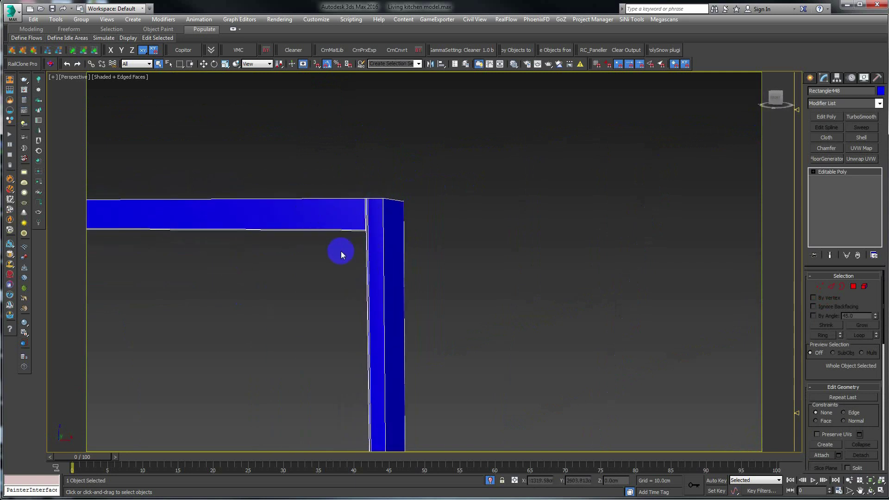
- View the frames at an angle and examine the frame's lower beam
scroll(341, 252, down, 8)
scroll(297, 264, up, 5)
scroll(325, 250, up, 3)
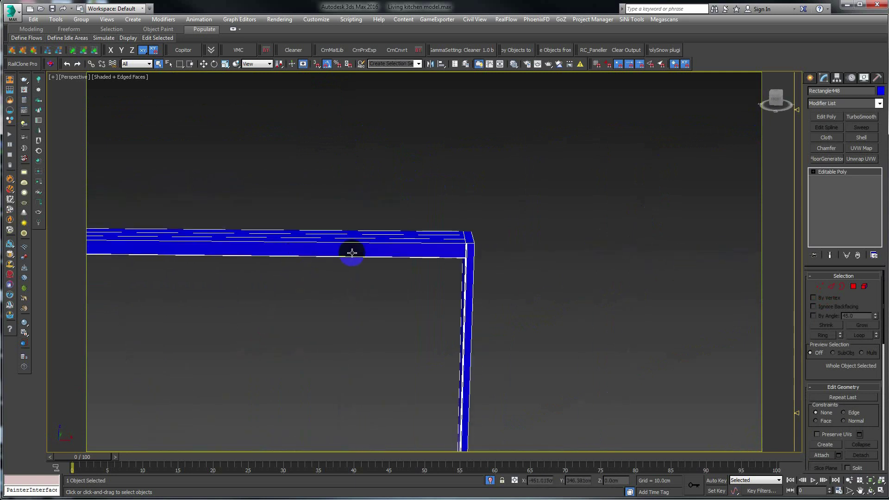
scroll(361, 247, down, 2)
scroll(408, 247, down, 3)
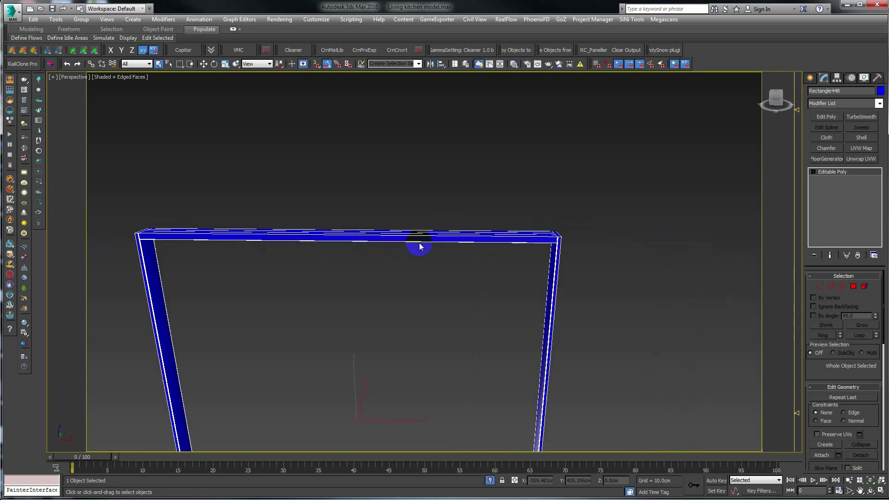
scroll(361, 259, down, 2)
mouse_move(303, 273)
alt+middle_down()
mouse_move(425, 268)
mouse_move(395, 286)
mouse_move(397, 248)
mouse_move(404, 250)
alt+middle_up()
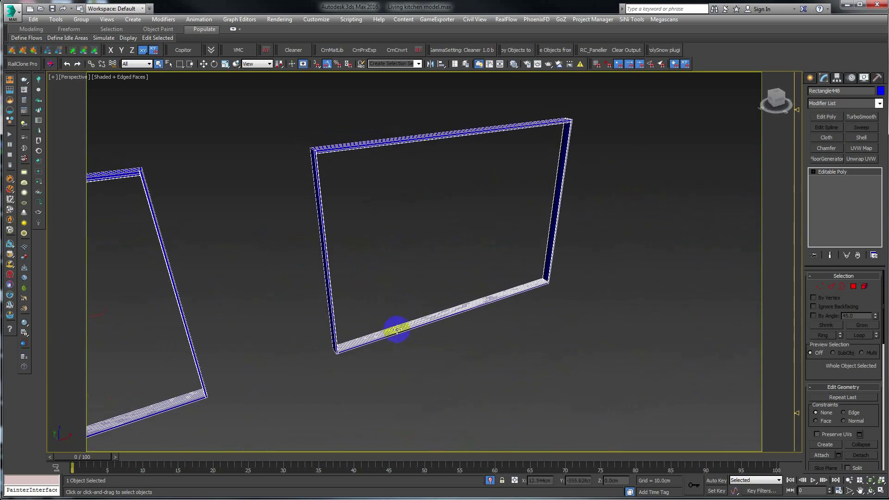
alt+middle_drag(396, 331, 322, 324)
scroll(403, 311, up, 5)
scroll(403, 311, up, 2)
scroll(403, 311, down, 3)
- Follow the beam along its length to inspect its bevelled corner and upper end
middle_drag(277, 238, 254, 304)
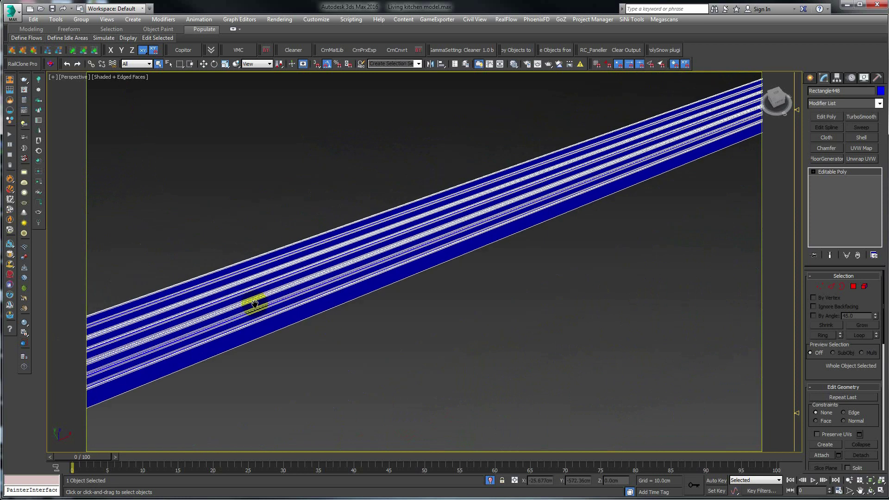
scroll(254, 299, down, 5)
scroll(389, 250, down, 1)
mouse_move(391, 274)
middle_down()
mouse_move(324, 294)
mouse_move(294, 284)
mouse_move(258, 301)
mouse_move(321, 281)
mouse_move(289, 292)
middle_up()
scroll(282, 290, up, 2)
scroll(287, 292, up, 3)
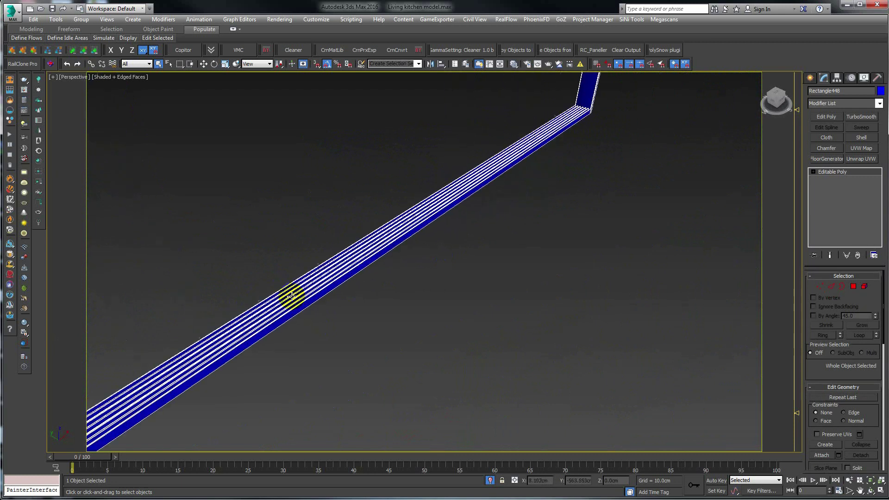
scroll(293, 295, up, 2)
scroll(251, 314, down, 2)
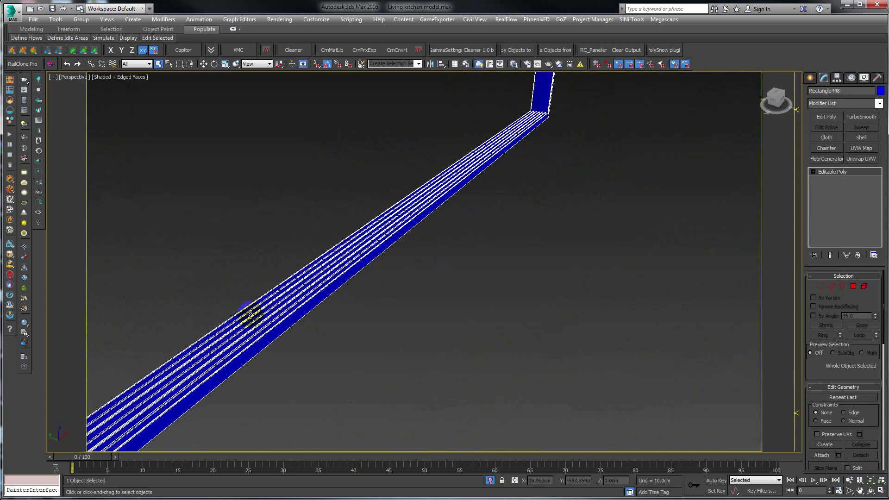
mouse_move(250, 314)
middle_down()
mouse_move(361, 294)
mouse_move(446, 231)
middle_up()
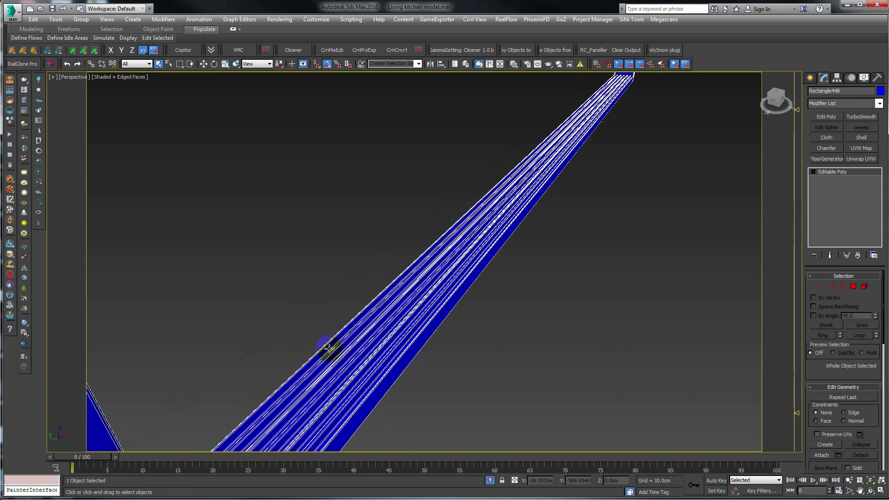
- Turn off Edged Faces, deselect the frames, and examine the bend in the frame shapes
key(F4)
click(298, 301)
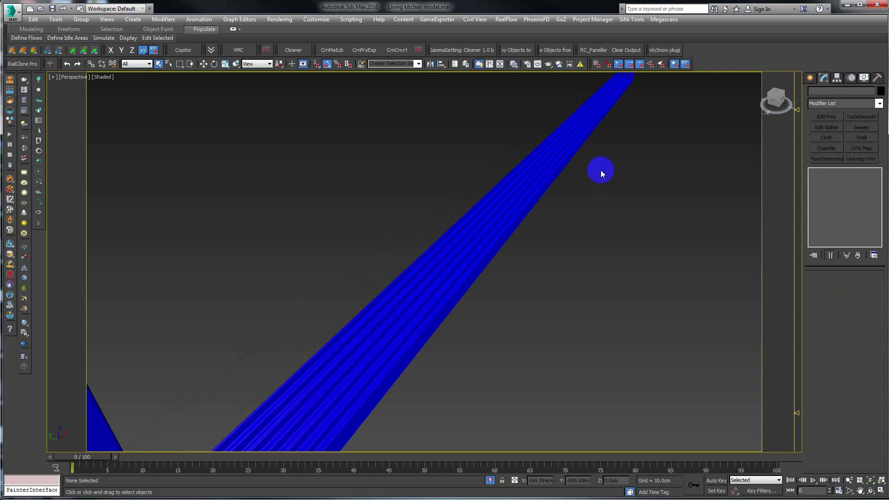
mouse_move(582, 139)
alt+middle_down()
mouse_move(511, 283)
mouse_move(505, 269)
alt+middle_up()
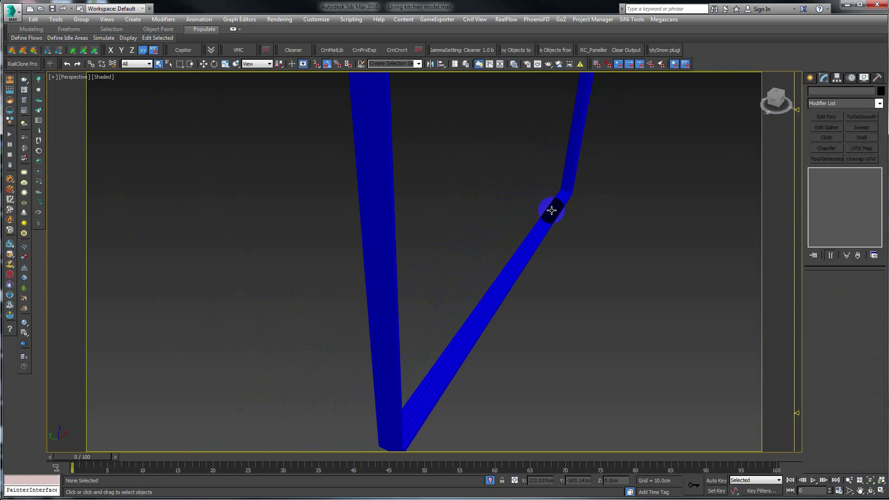
scroll(568, 182, down, 3)
scroll(496, 201, down, 2)
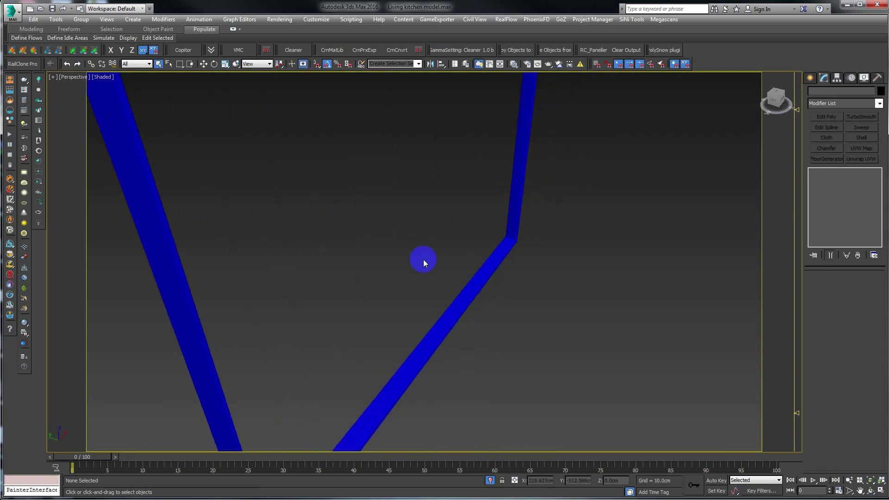
scroll(424, 259, down, 2)
mouse_move(441, 223)
middle_down()
mouse_move(440, 236)
mouse_move(451, 215)
mouse_move(435, 225)
middle_up()
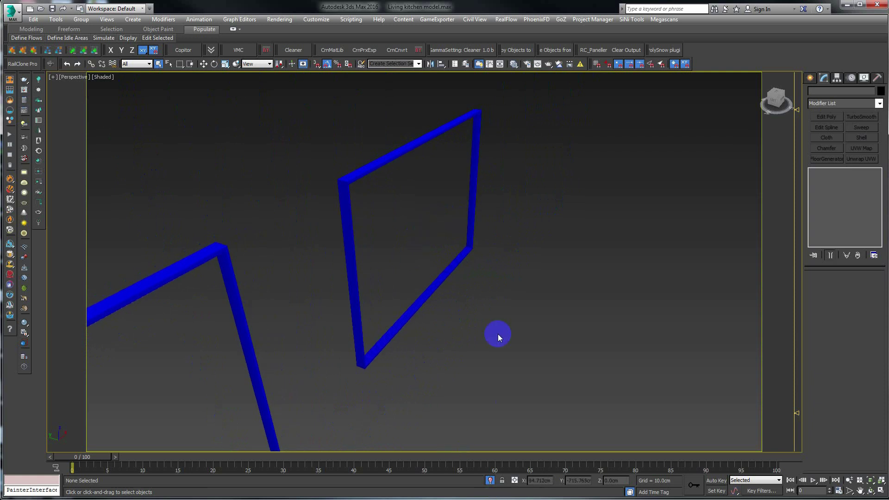
- End Isolate to restore the kitchen, then select the chamfered FloorGenerator floor Object001
right_click(566, 198)
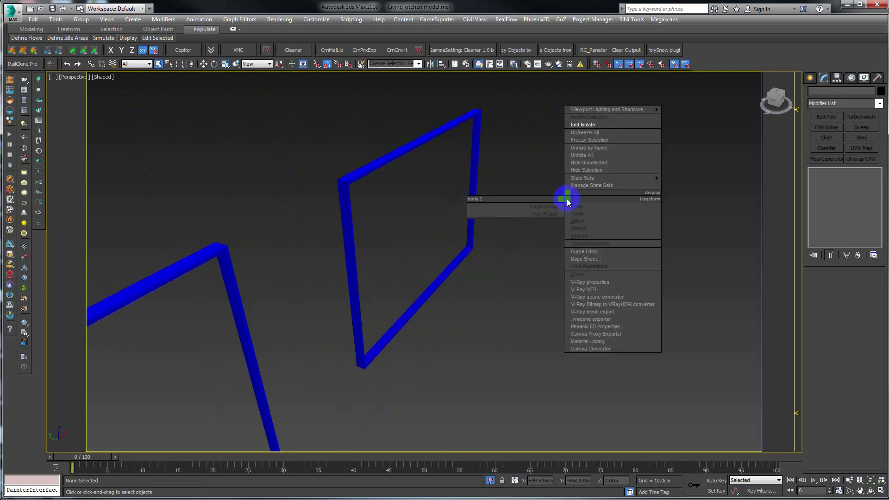
click(578, 131)
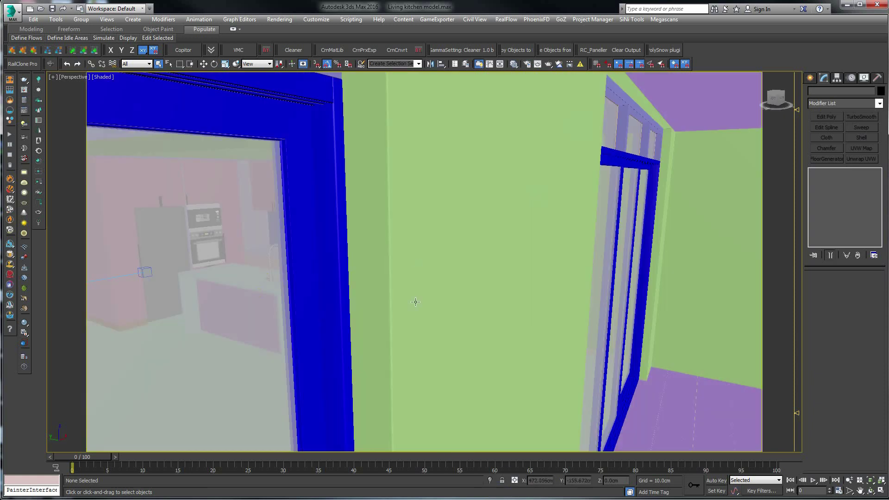
mouse_move(415, 302)
middle_down()
mouse_move(391, 308)
mouse_move(320, 276)
middle_up()
scroll(310, 311, down, 5)
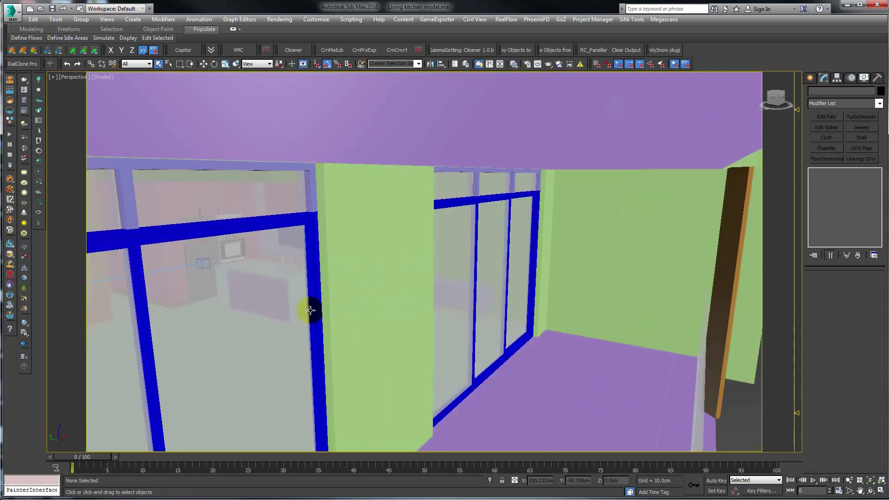
scroll(319, 278, up, 5)
scroll(371, 241, up, 4)
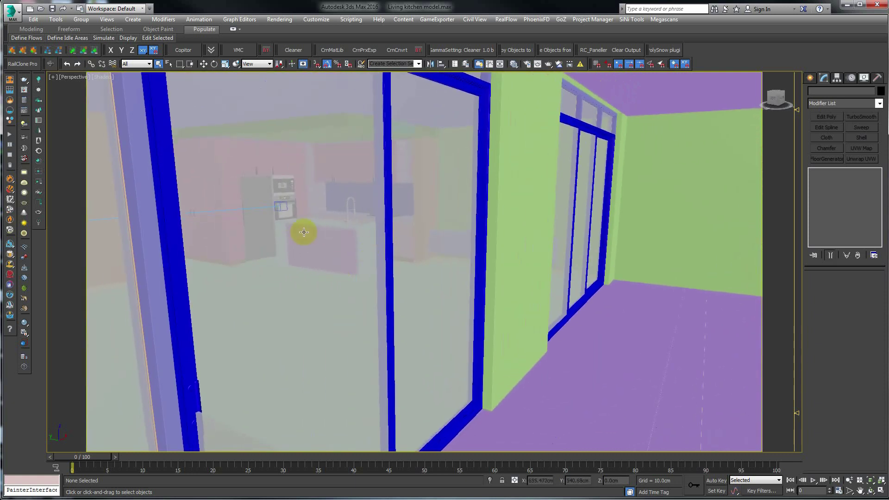
scroll(291, 219, up, 3)
scroll(288, 216, up, 3)
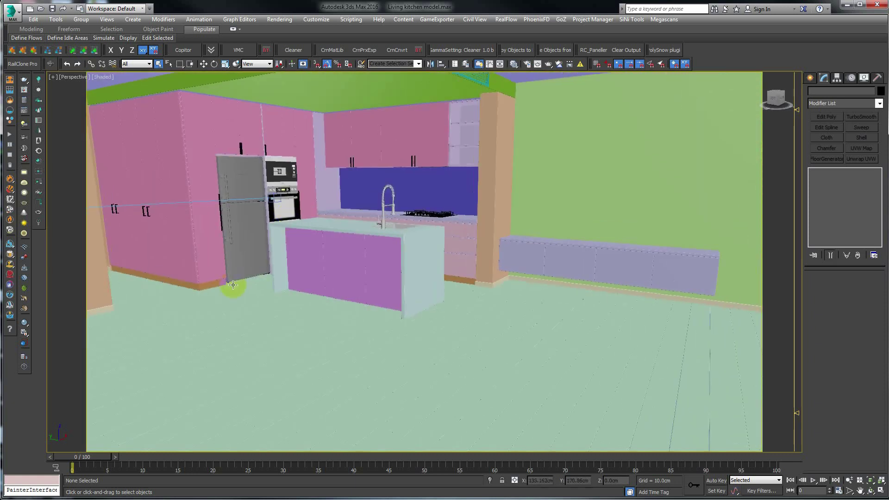
scroll(228, 288, down, 2)
mouse_move(308, 248)
middle_down()
mouse_move(401, 230)
mouse_move(377, 280)
mouse_move(411, 248)
middle_up()
click(304, 289)
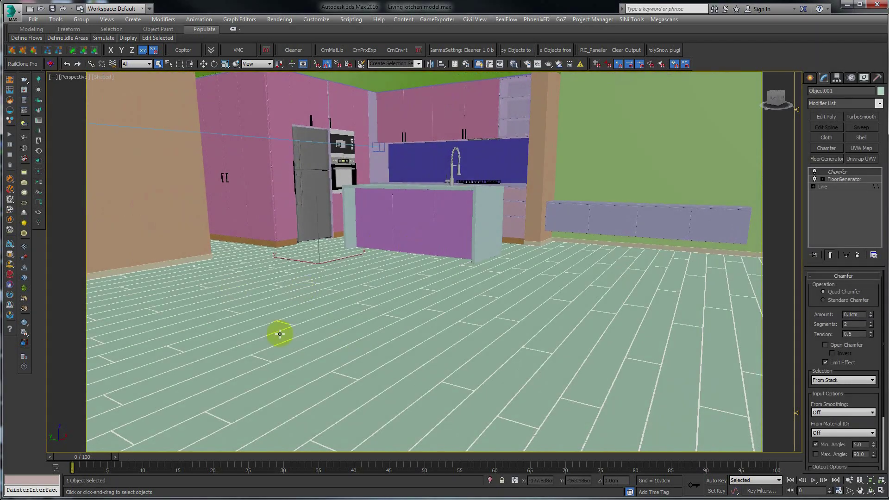